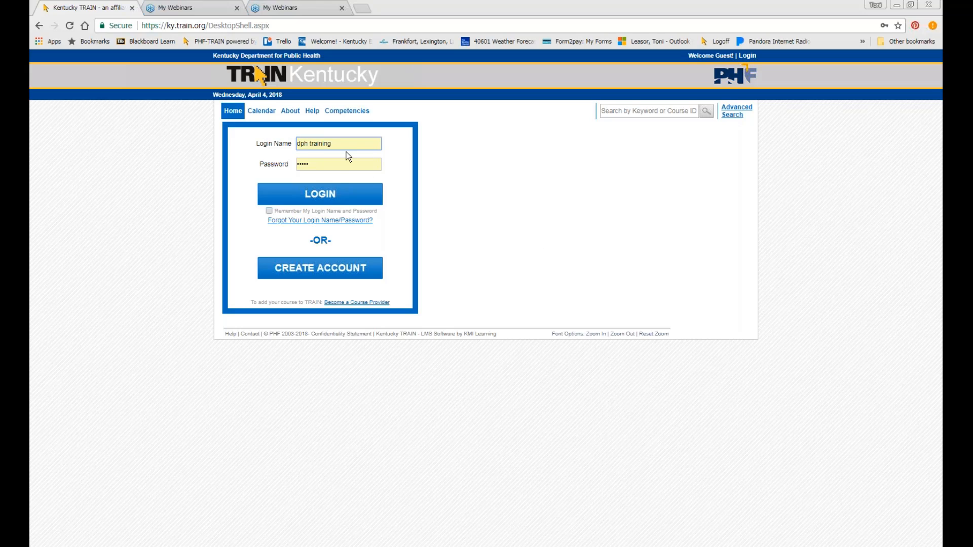
Step: Log in to the training site and clone the Public Health Nursing Update Webinar template course with ID 1076817
{"action": "left_click", "coordinate": [344, 198]}
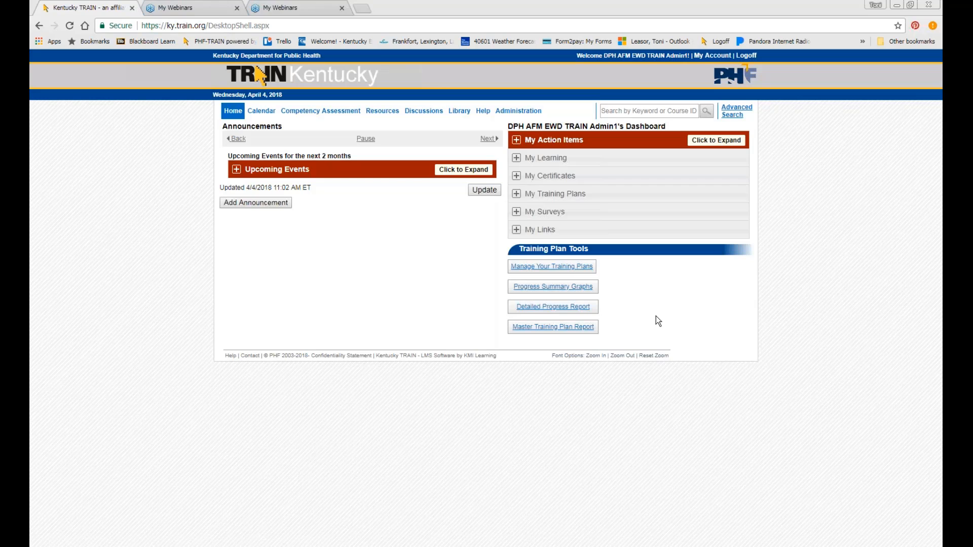
{"action": "left_click", "coordinate": [655, 111]}
{"action": "type", "text": "107"}
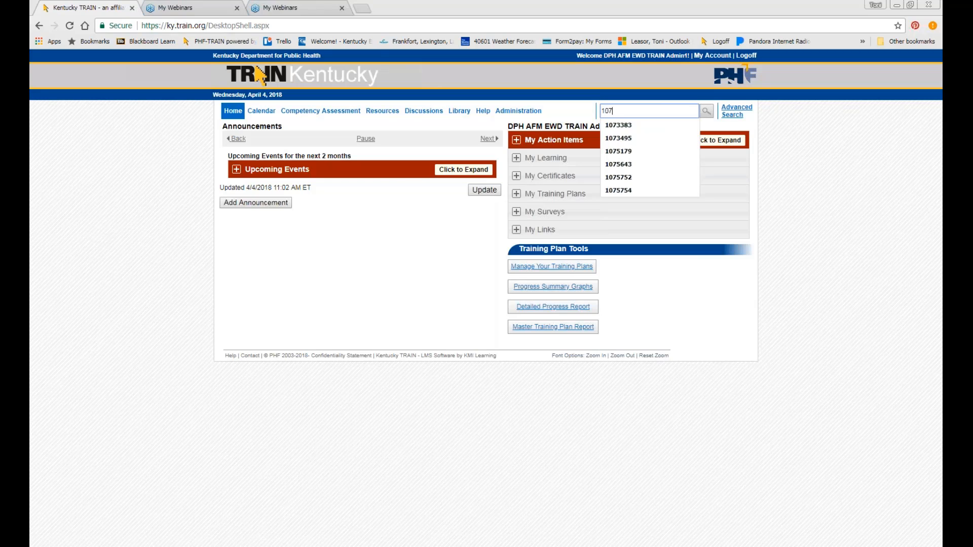
{"action": "type", "text": "6817"}
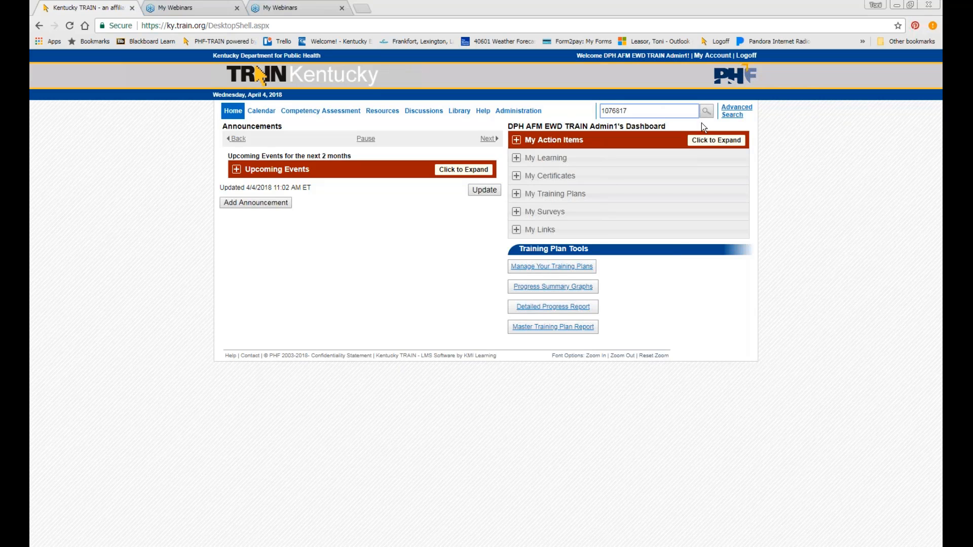
{"action": "left_click", "coordinate": [707, 111]}
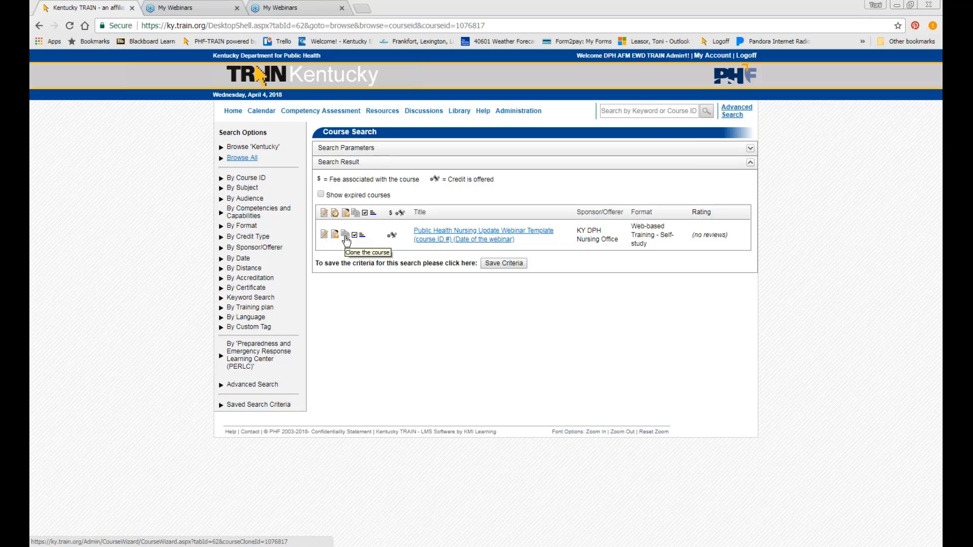
{"action": "left_click", "coordinate": [345, 236]}
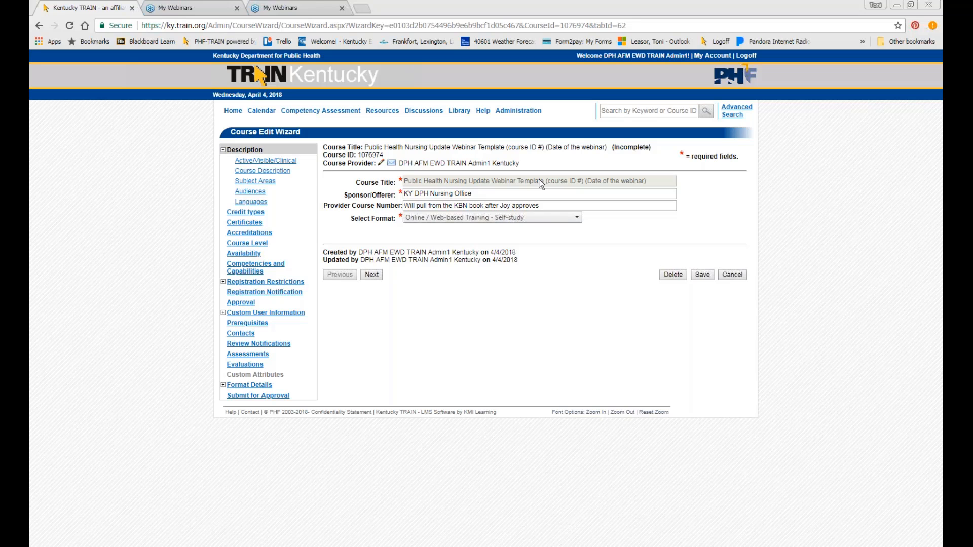
Step: Clear the provider course number of the cloned course and continue to the Active/Visible/Clinical settings
{"action": "left_click", "coordinate": [493, 194]}
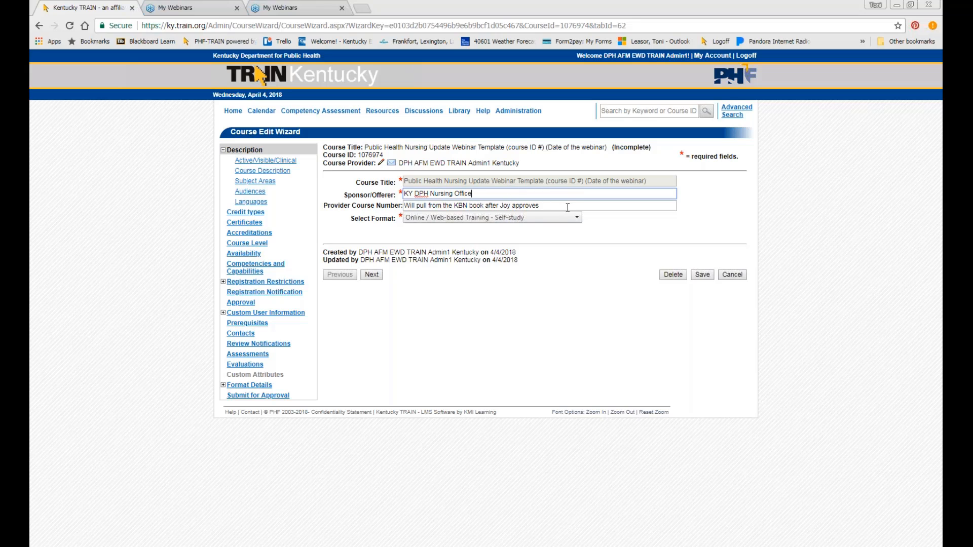
{"action": "left_click", "coordinate": [562, 206]}
{"action": "key", "text": "BackSpace"}
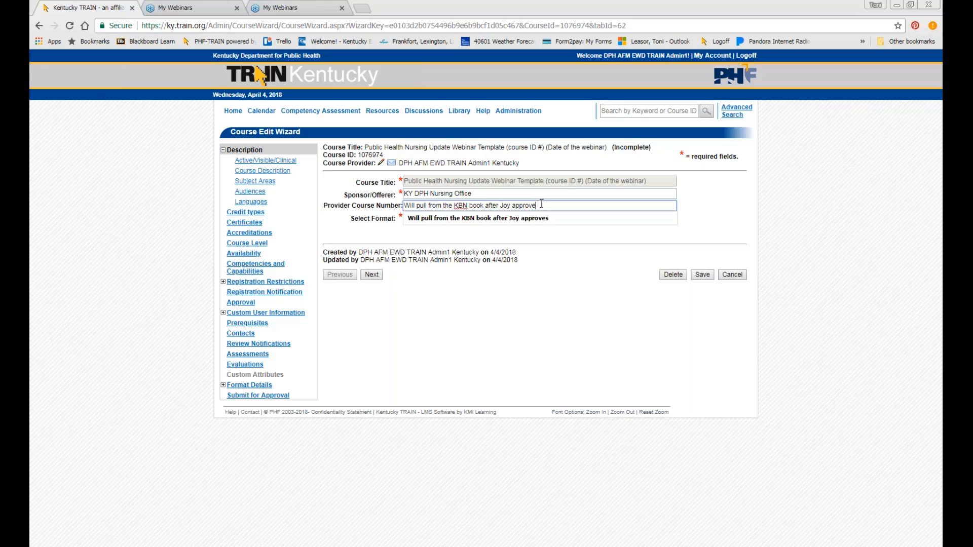
{"action": "left_click_drag", "start_coordinate": [537, 206], "coordinate": [405, 206]}
{"action": "key", "text": "BackSpace"}
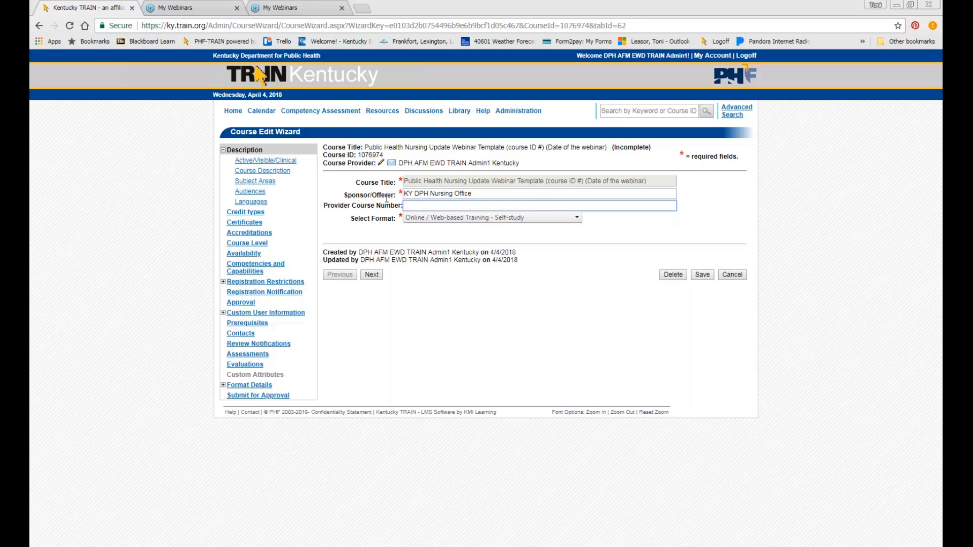
{"action": "left_click", "coordinate": [388, 228]}
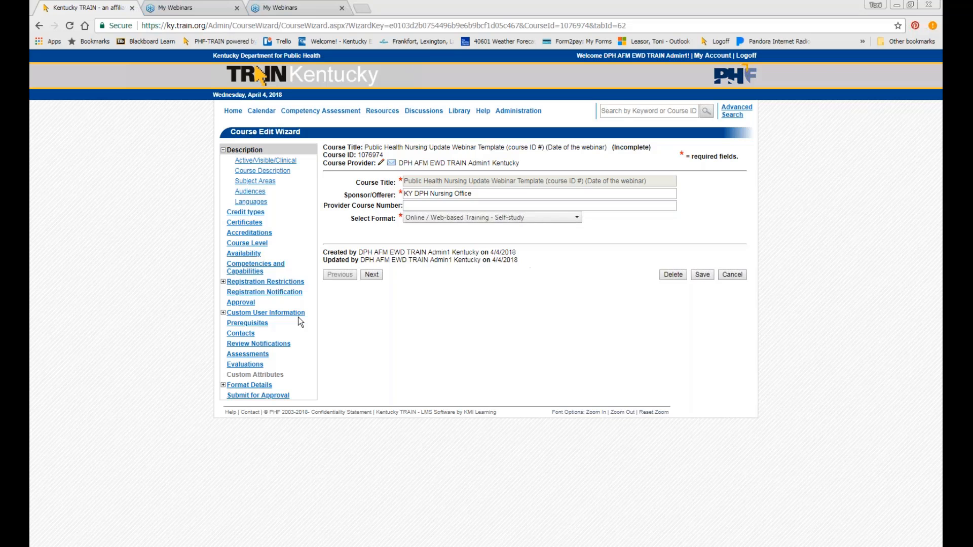
{"action": "left_click", "coordinate": [377, 276]}
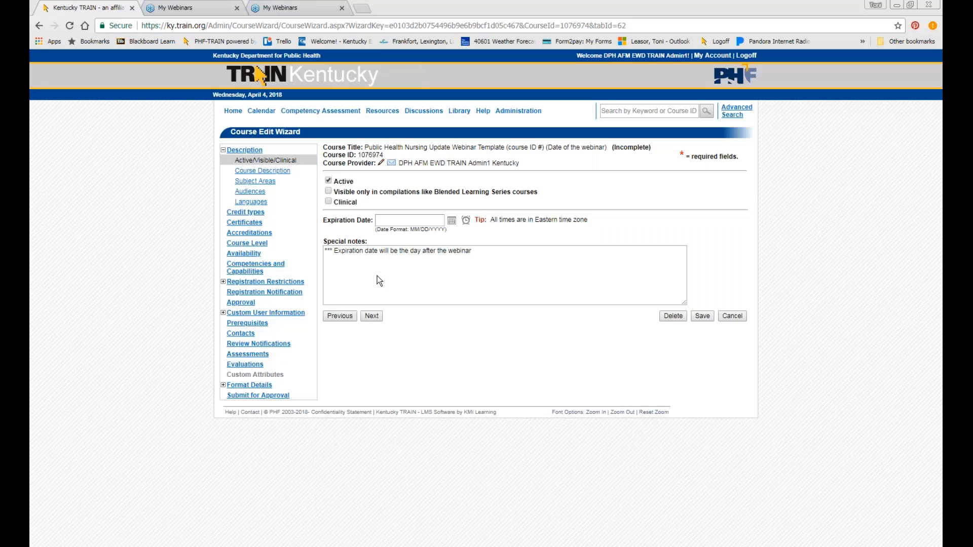
Step: Set the course expiration date to 4/30/2019 12:00 AM, clear the special notes, and continue to the course description
{"action": "left_click", "coordinate": [399, 219]}
{"action": "left_click", "coordinate": [400, 217]}
{"action": "type", "text": "4/30"}
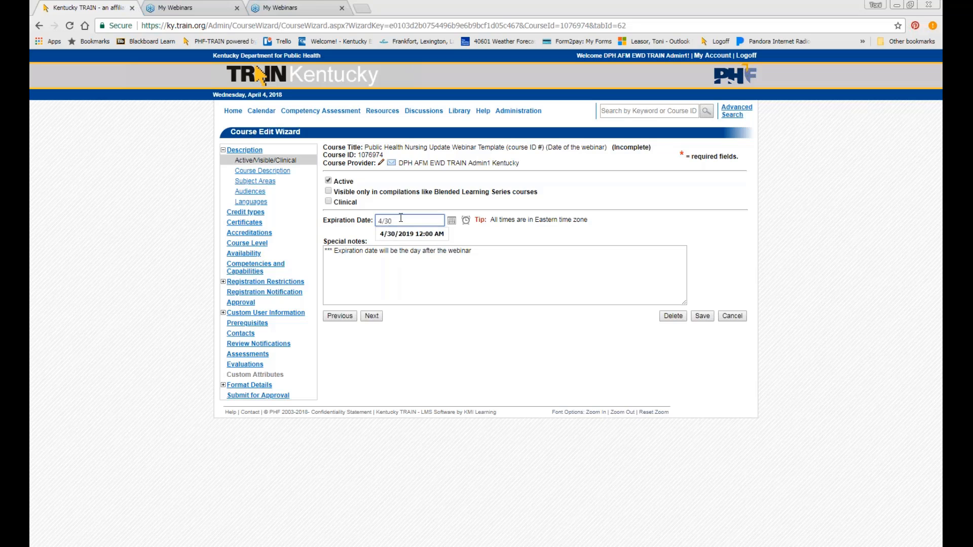
{"action": "left_click", "coordinate": [396, 234]}
{"action": "left_click", "coordinate": [505, 264]}
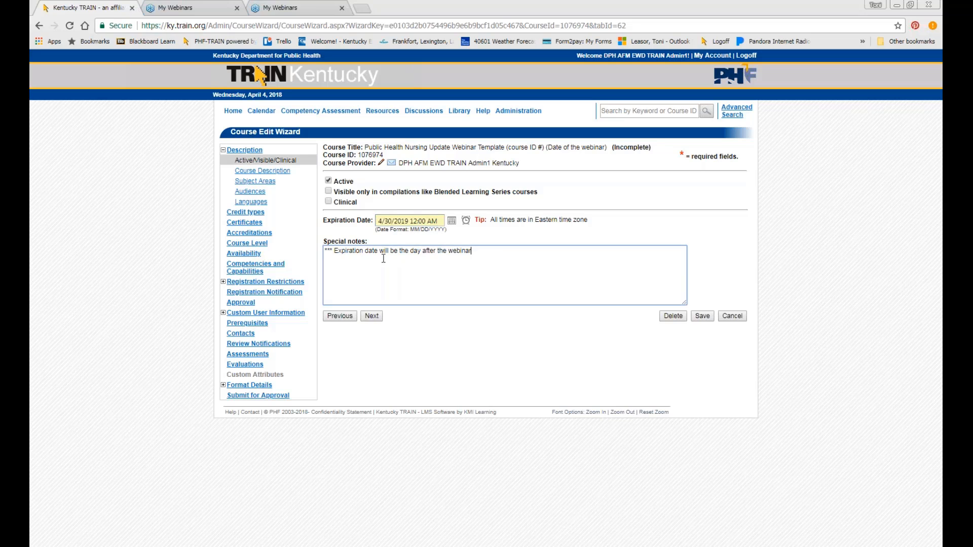
{"action": "key", "text": "ctrl+a"}
{"action": "key", "text": "BackSpace"}
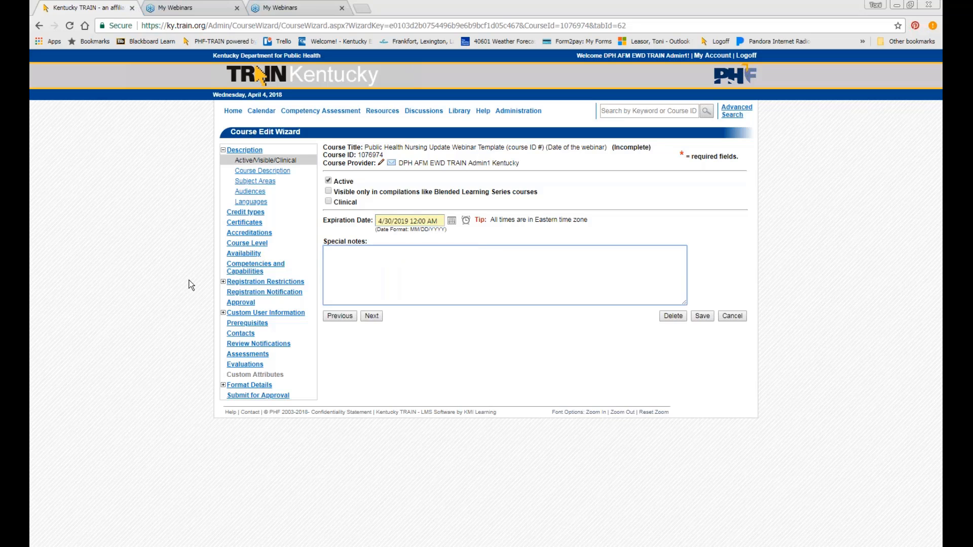
{"action": "left_click", "coordinate": [373, 317]}
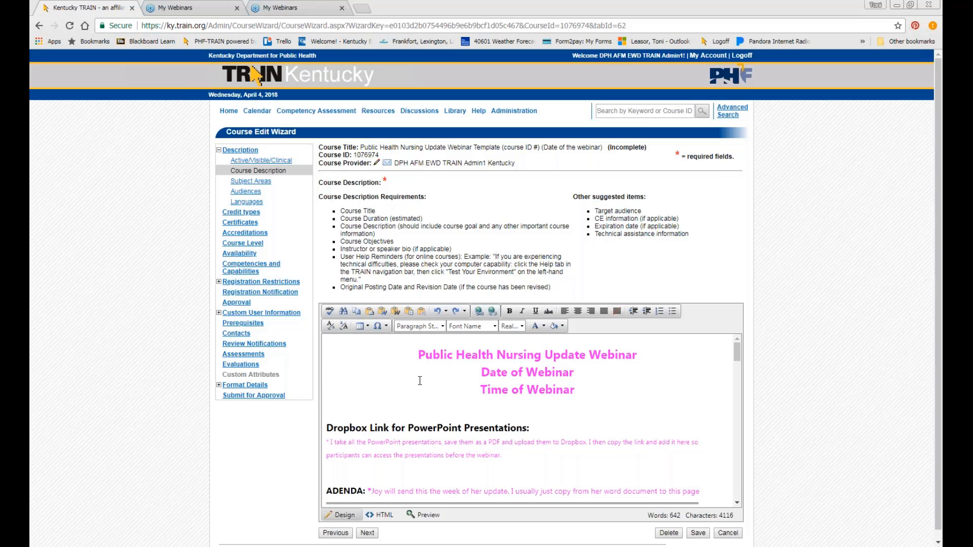
Step: Review the course description template, including the webinar date and time lines, the agenda, the nursing CE information and the original posting date
{"action": "scroll", "coordinate": [419, 380], "scroll_direction": "down", "scroll_amount": 2}
{"action": "scroll", "coordinate": [360, 349], "scroll_direction": "up", "scroll_amount": 2}
{"action": "scroll", "coordinate": [573, 387], "scroll_direction": "down", "scroll_amount": 1}
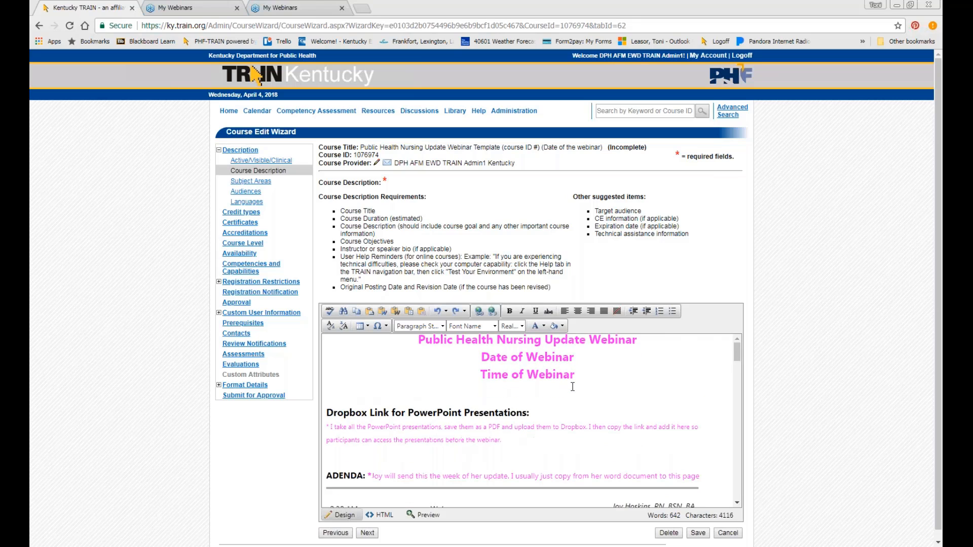
{"action": "scroll", "coordinate": [572, 386], "scroll_direction": "down", "scroll_amount": 15}
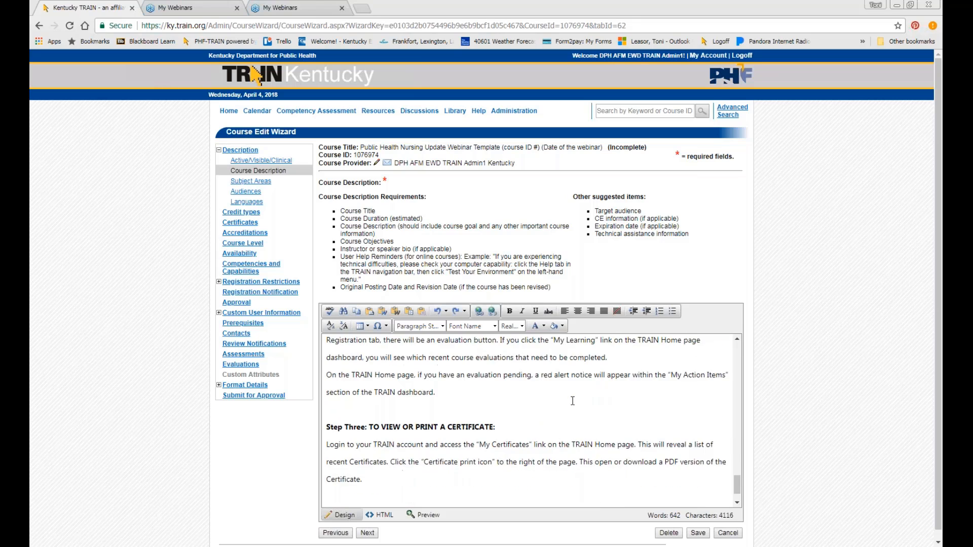
{"action": "scroll", "coordinate": [572, 418], "scroll_direction": "up", "scroll_amount": 15}
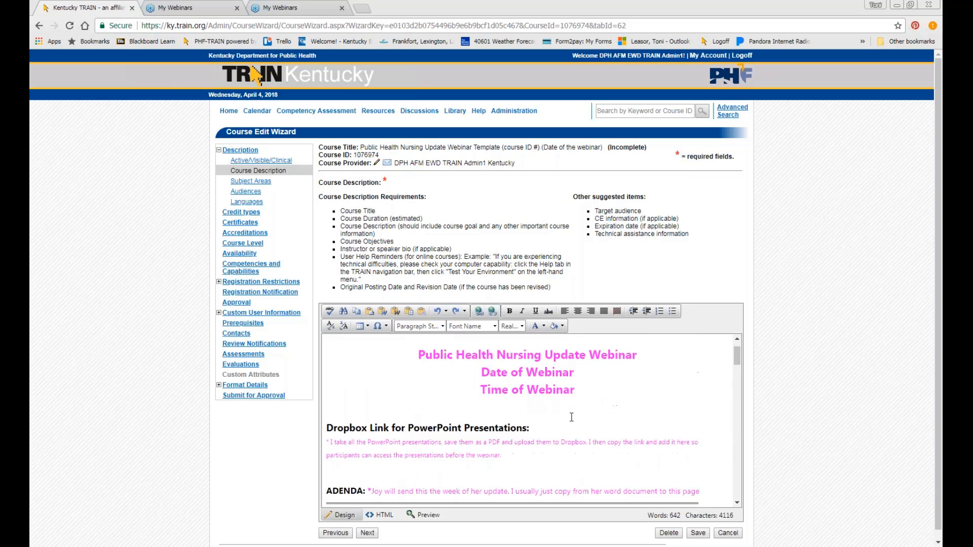
{"action": "left_click_drag", "start_coordinate": [577, 372], "coordinate": [482, 371]}
{"action": "left_click_drag", "start_coordinate": [576, 390], "coordinate": [479, 394]}
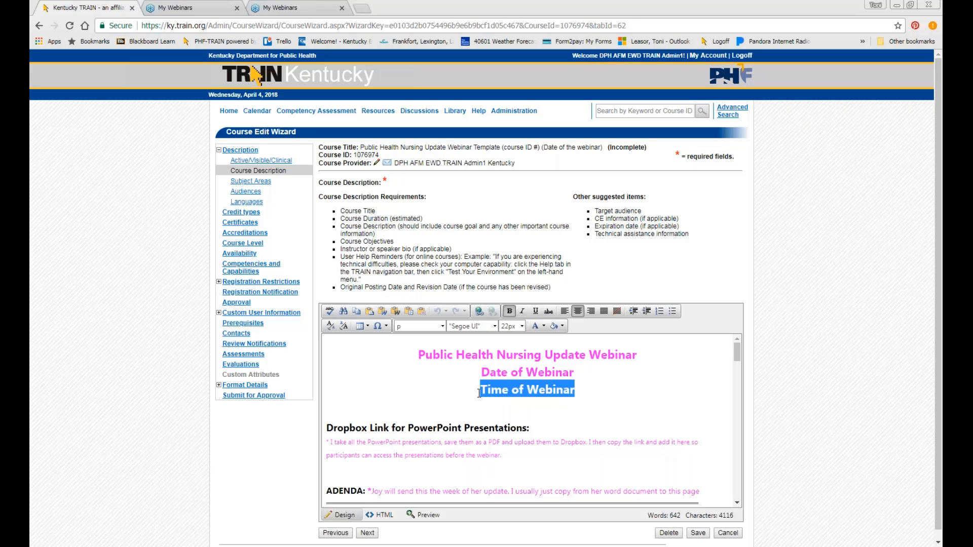
{"action": "scroll", "coordinate": [479, 394], "scroll_direction": "down", "scroll_amount": 5}
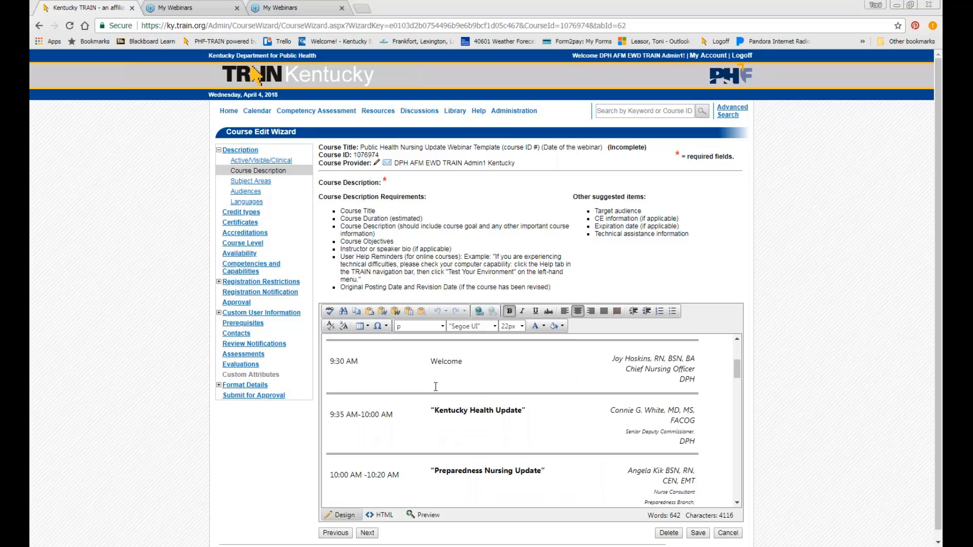
{"action": "scroll", "coordinate": [596, 414], "scroll_direction": "down", "scroll_amount": 10}
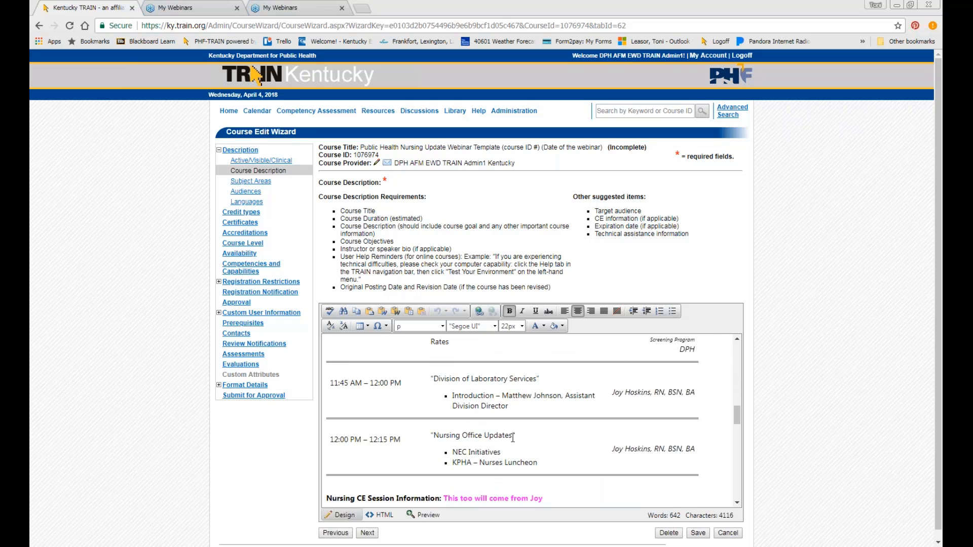
{"action": "scroll", "coordinate": [511, 448], "scroll_direction": "down", "scroll_amount": 10}
{"action": "scroll", "coordinate": [514, 440], "scroll_direction": "down", "scroll_amount": 5}
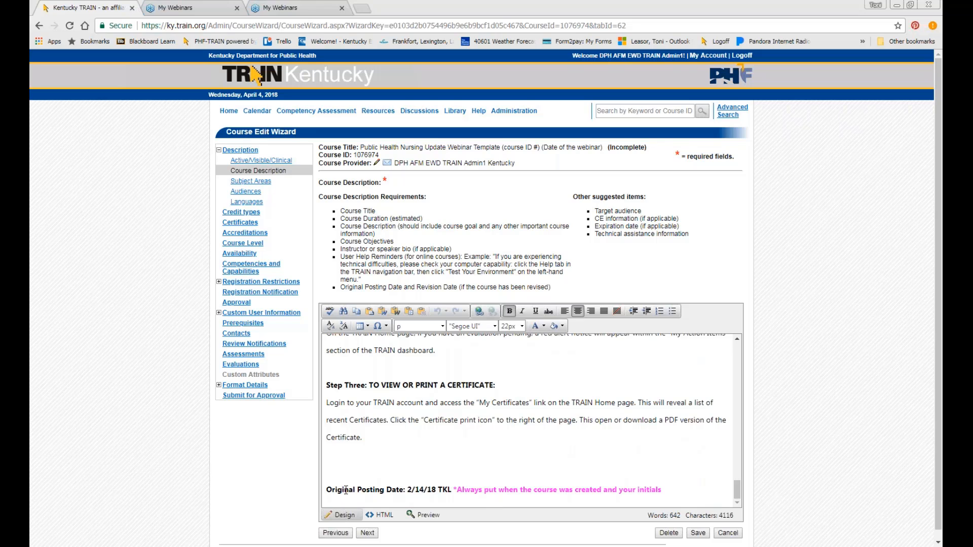
Step: Replace the original posting date and its note with 4/04/18 and the creator's initials, and continue to the subject areas
{"action": "left_click_drag", "start_coordinate": [673, 492], "coordinate": [425, 497]}
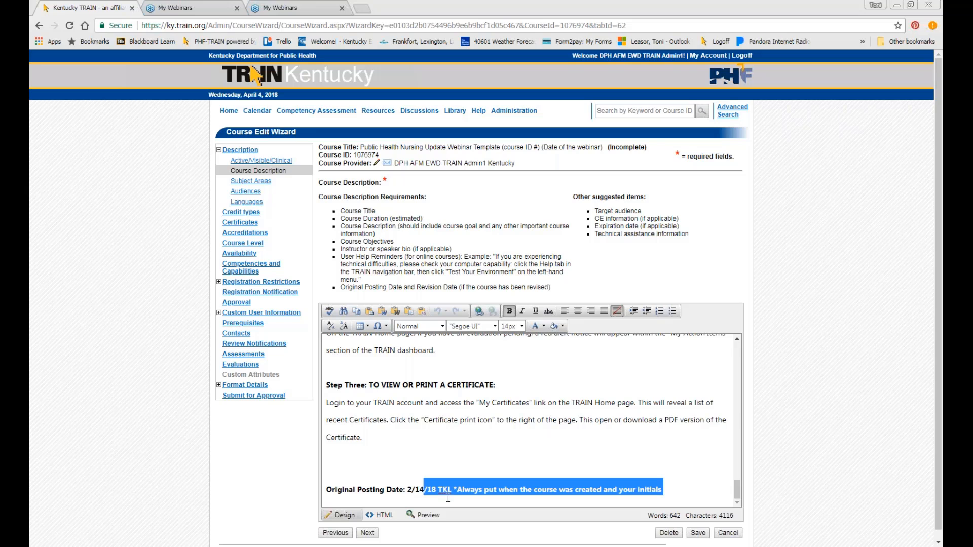
{"action": "type", "text": "04/"}
{"action": "key", "text": "BackSpace"}
{"action": "key", "text": "BackSpace"}
{"action": "key", "text": "BackSpace"}
{"action": "key", "text": "BackSpace"}
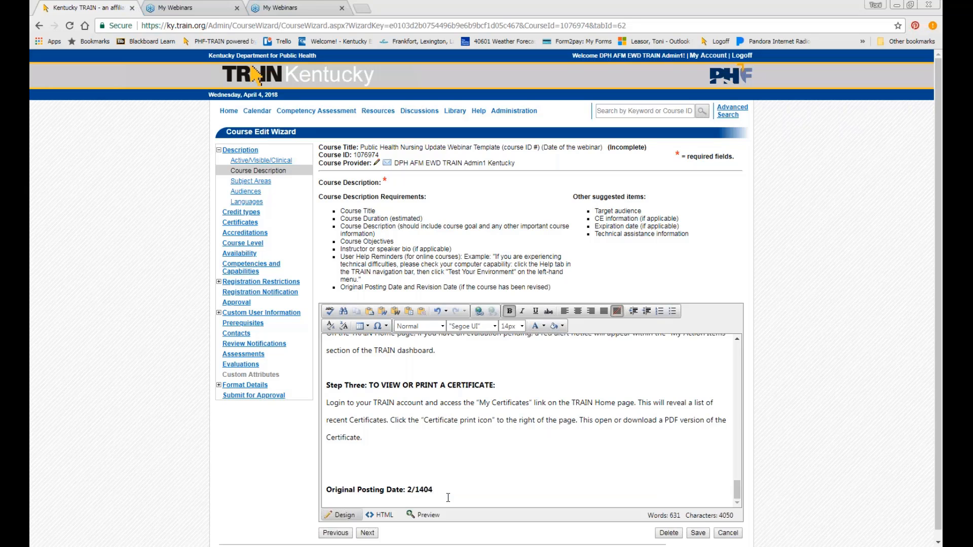
{"action": "key", "text": "BackSpace"}
{"action": "key", "text": "BackSpace"}
{"action": "key", "text": "BackSpace"}
{"action": "type", "text": "4/04/18 TL"}
{"action": "left_click", "coordinate": [371, 535]}
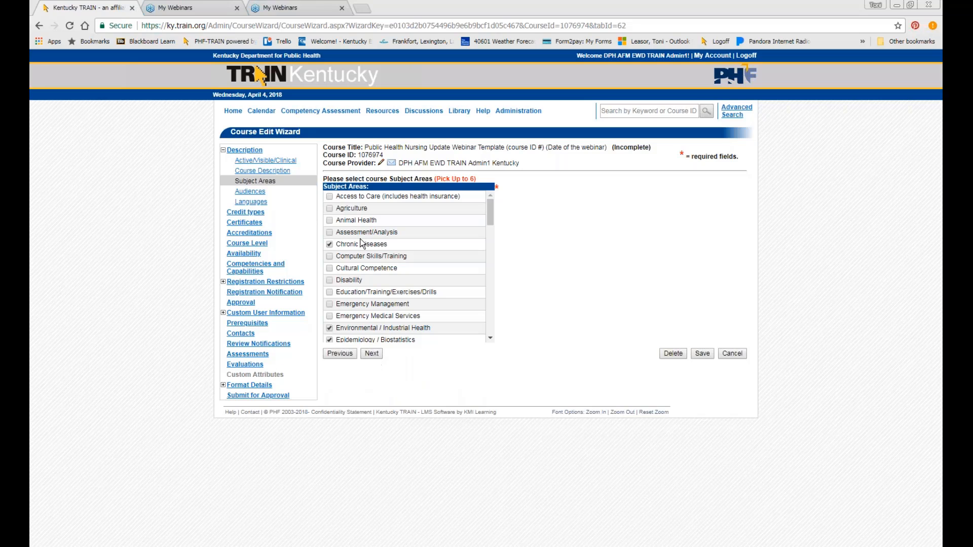
Step: Keep the preset subject areas, audiences and languages and advance to the credit types
{"action": "left_click", "coordinate": [372, 354]}
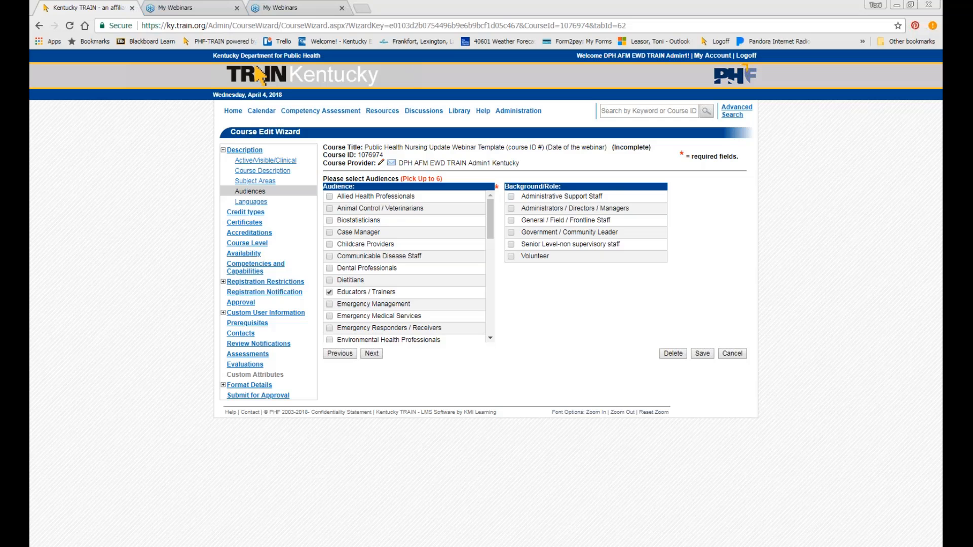
{"action": "left_click", "coordinate": [366, 355]}
{"action": "left_click", "coordinate": [369, 364]}
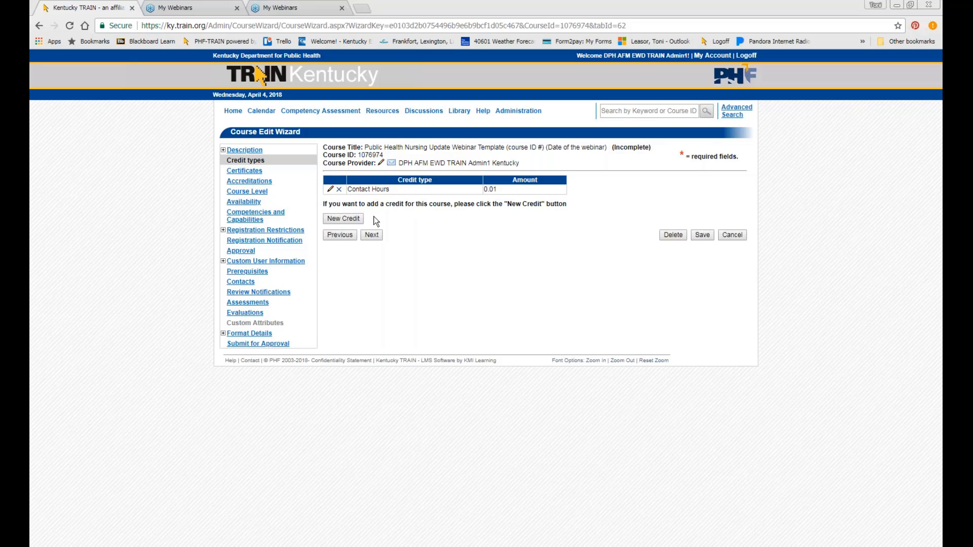
Step: Open the Contact Hours credit for editing and save it with an amount of 0.01
{"action": "left_click", "coordinate": [330, 189]}
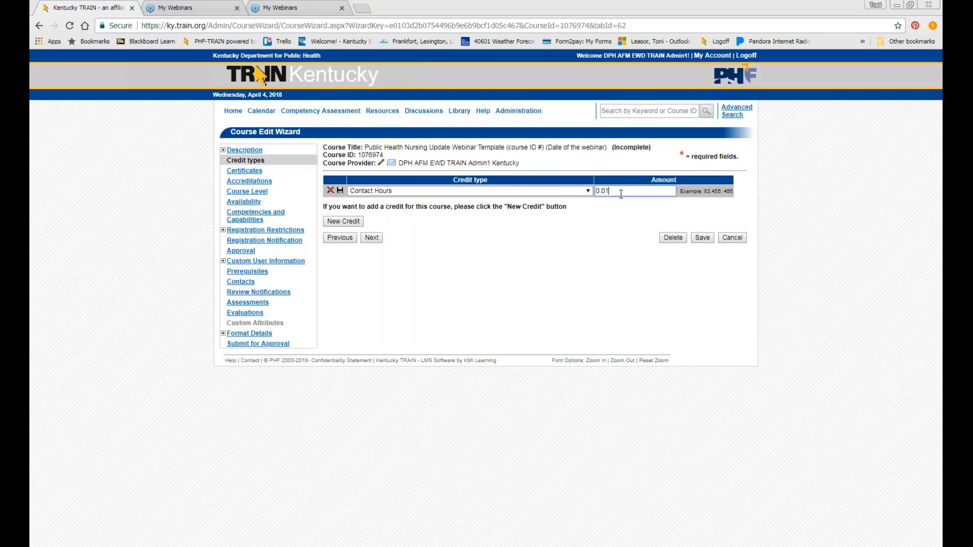
{"action": "double_click", "coordinate": [609, 195]}
{"action": "left_click", "coordinate": [564, 283]}
{"action": "left_click", "coordinate": [340, 191]}
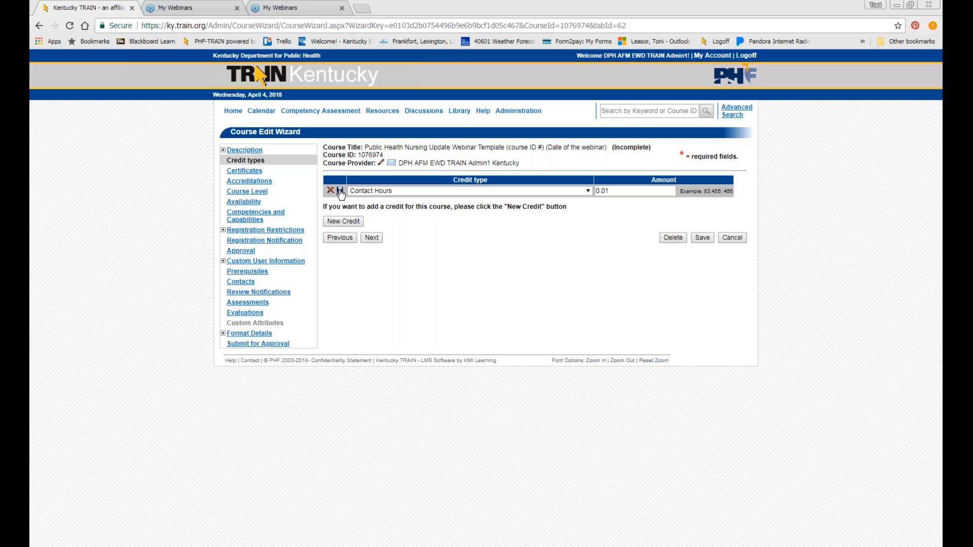
Step: Continue to the certificates and remove the Contact Hours certificate from the course
{"action": "left_click", "coordinate": [374, 238]}
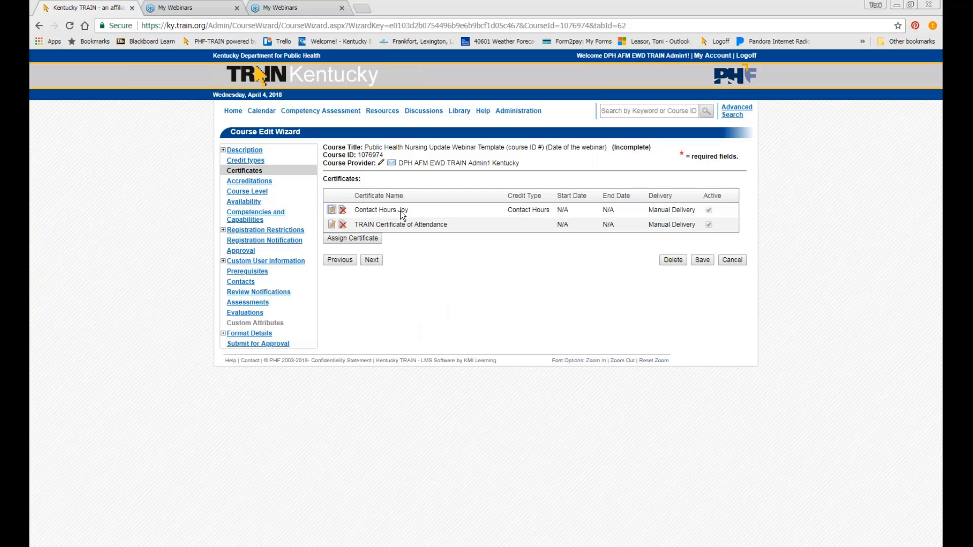
{"action": "left_click", "coordinate": [343, 210]}
{"action": "left_click", "coordinate": [522, 79]}
Step: Set the TRAIN Certificate of Attendance to be received automatically when the learner completes all requirements, save it, and continue to the accreditations
{"action": "left_click", "coordinate": [331, 219]}
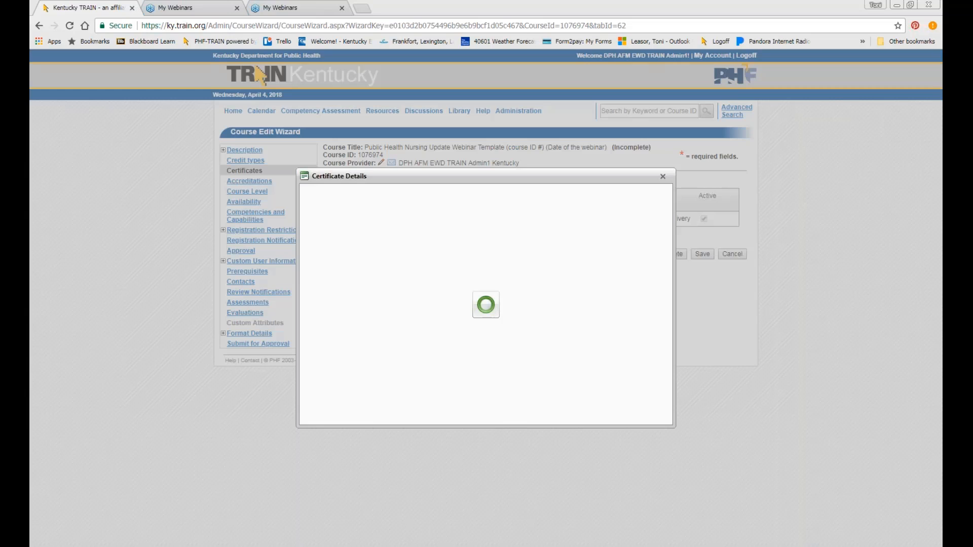
{"action": "scroll", "coordinate": [422, 282], "scroll_direction": "down", "scroll_amount": 1}
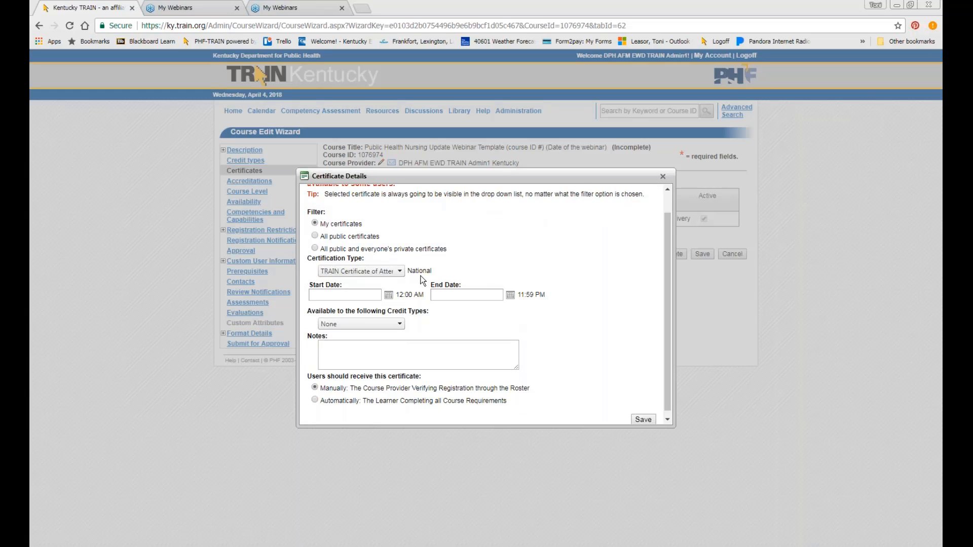
{"action": "scroll", "coordinate": [422, 282], "scroll_direction": "down", "scroll_amount": 1}
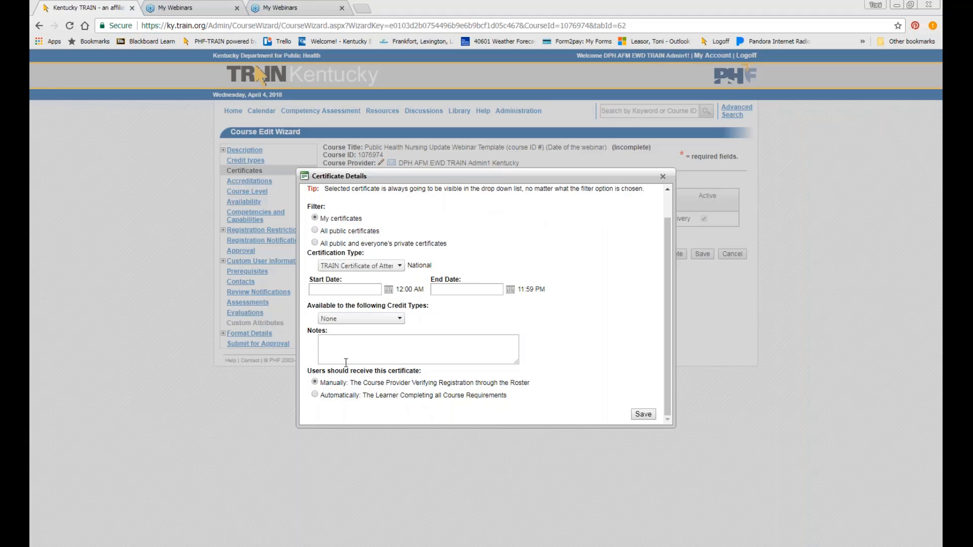
{"action": "left_click", "coordinate": [332, 395]}
{"action": "scroll", "coordinate": [330, 399], "scroll_direction": "down", "scroll_amount": 2}
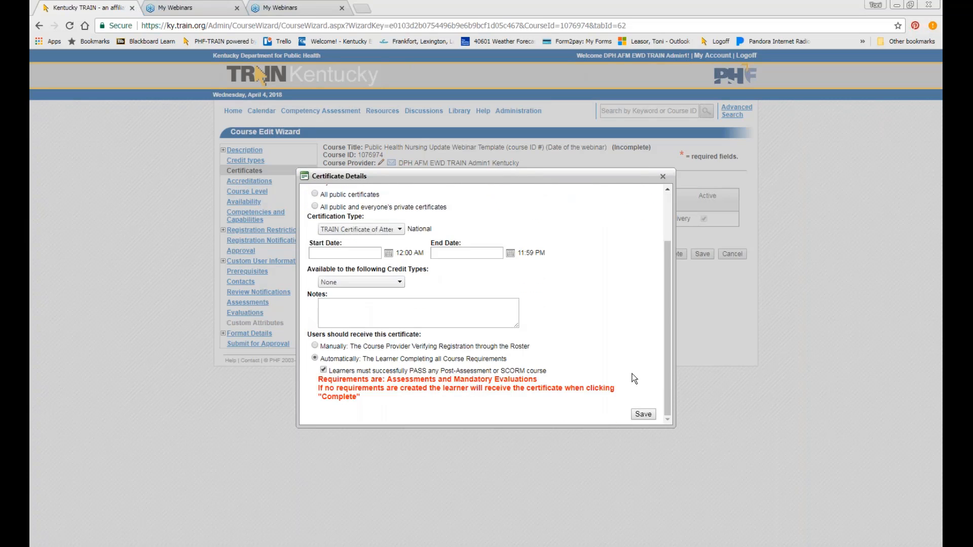
{"action": "left_click", "coordinate": [647, 416]}
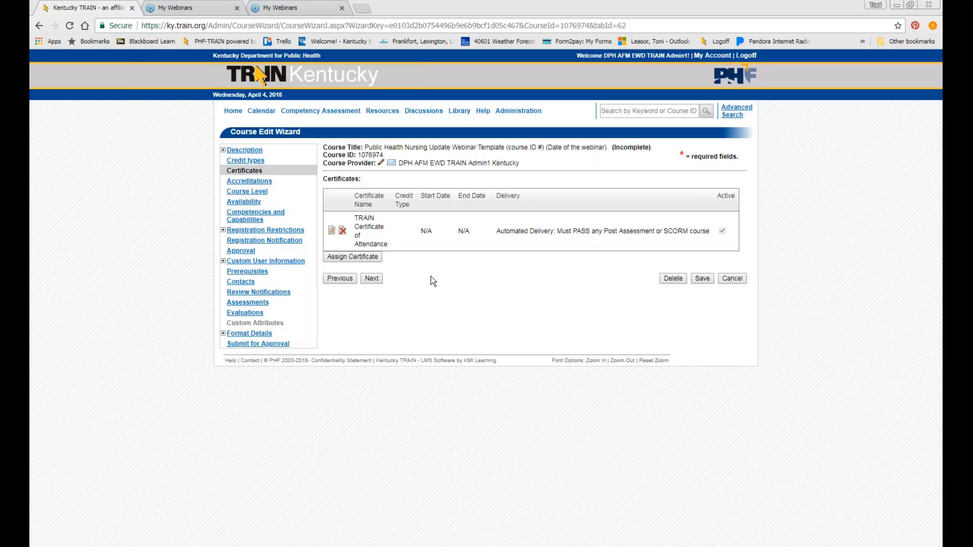
{"action": "left_click", "coordinate": [371, 280]}
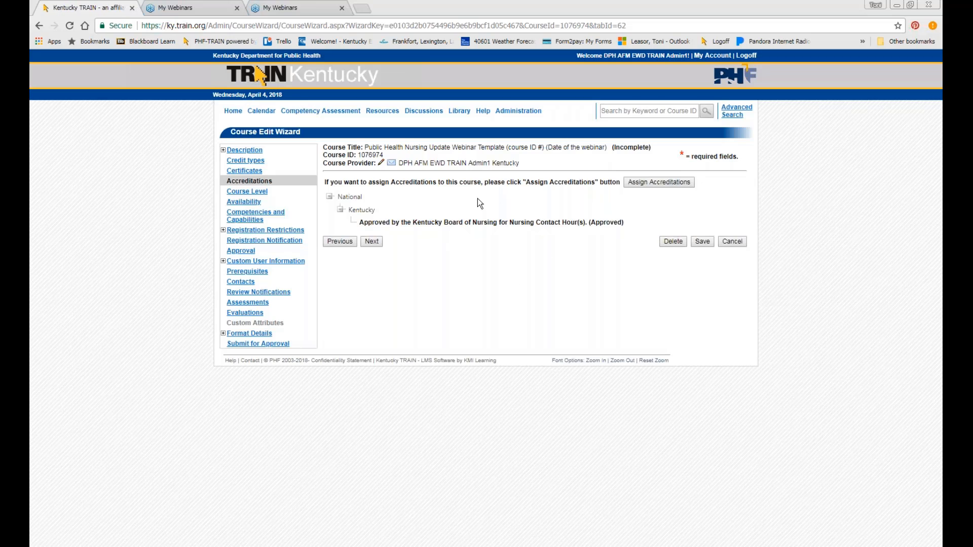
Step: Keep the accreditation and the Introductory course level, set the course availability to Kentucky under National, and continue to the competencies
{"action": "left_click", "coordinate": [372, 246]}
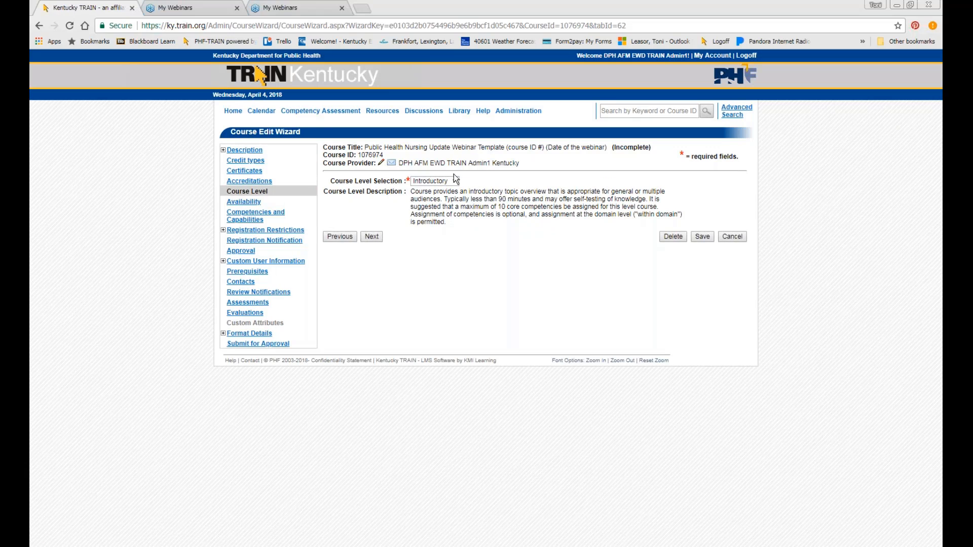
{"action": "left_click", "coordinate": [370, 238]}
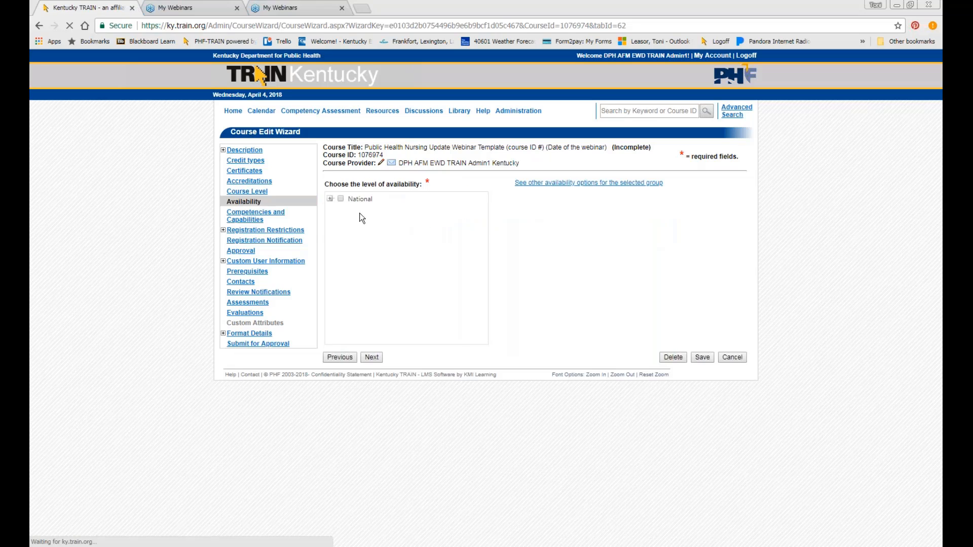
{"action": "left_click", "coordinate": [330, 198]}
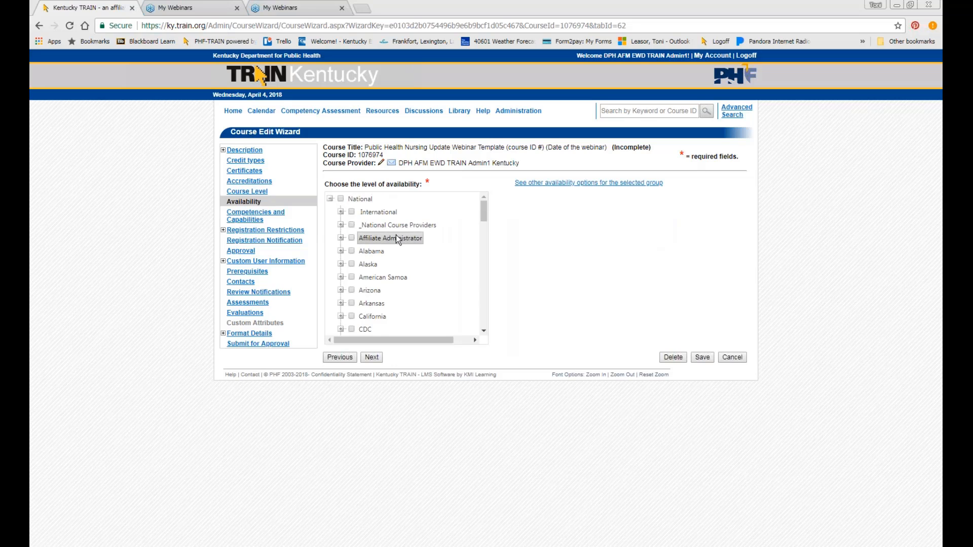
{"action": "scroll", "coordinate": [397, 238], "scroll_direction": "down", "scroll_amount": 6}
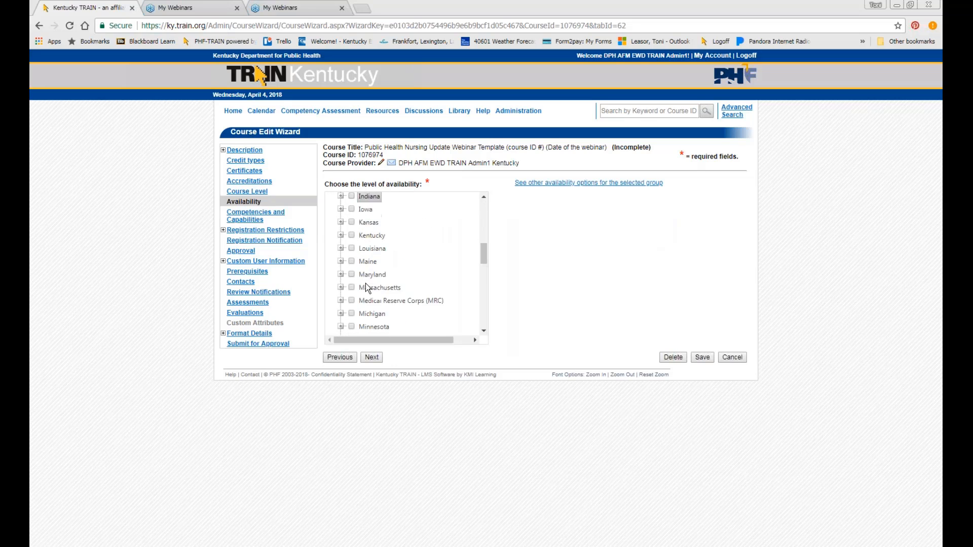
{"action": "scroll", "coordinate": [366, 287], "scroll_direction": "down", "scroll_amount": 1}
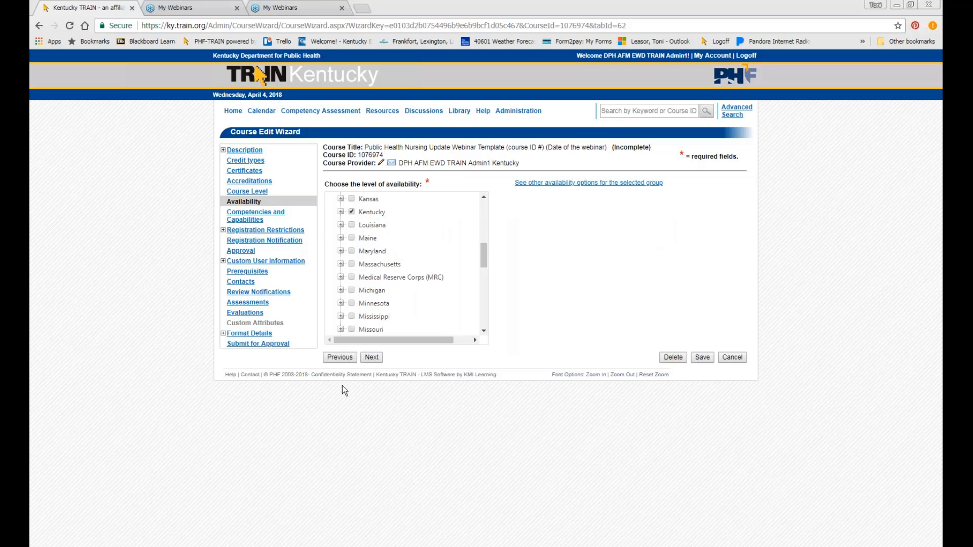
{"action": "left_click", "coordinate": [370, 359]}
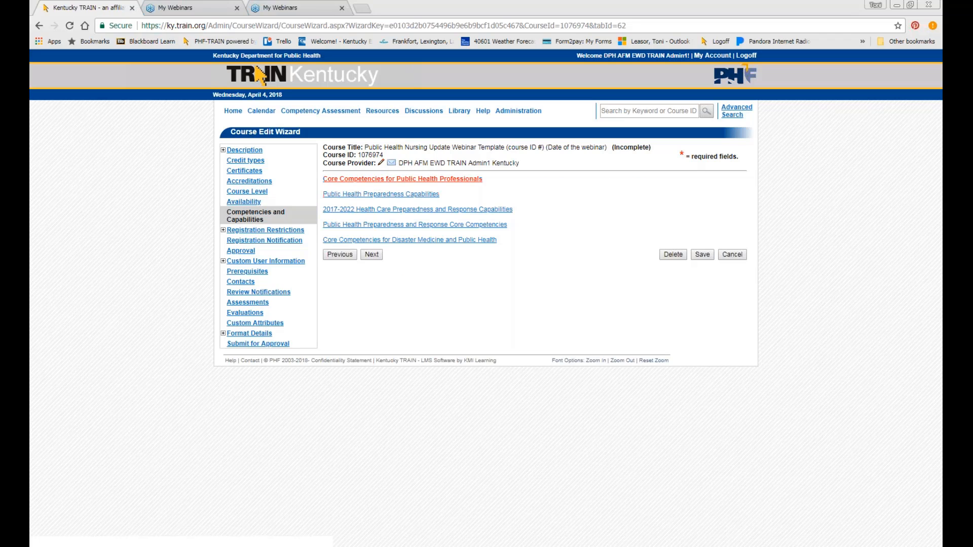
Step: Review the preselected Core Competencies for Public Health Professionals and continue to the registration restrictions
{"action": "left_click", "coordinate": [445, 181]}
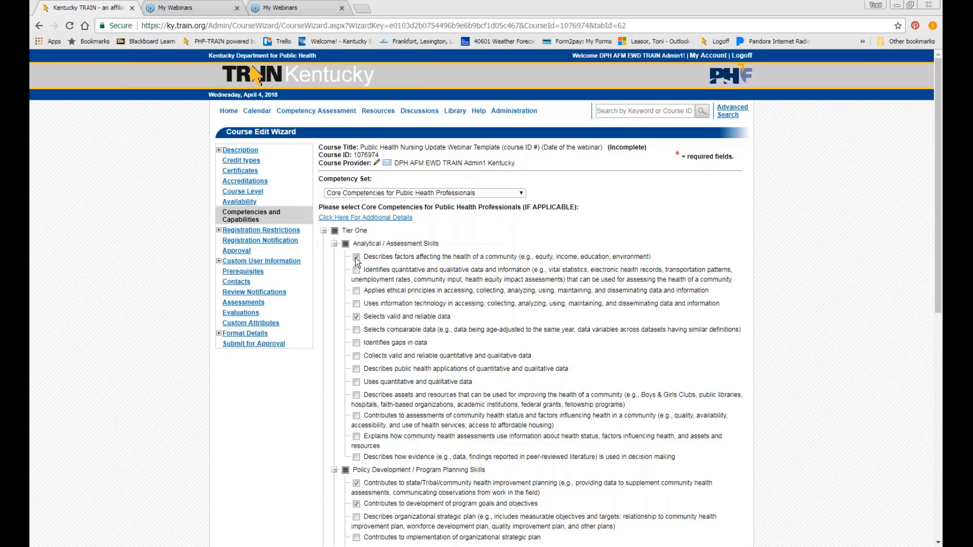
{"action": "scroll", "coordinate": [382, 315], "scroll_direction": "down", "scroll_amount": 1}
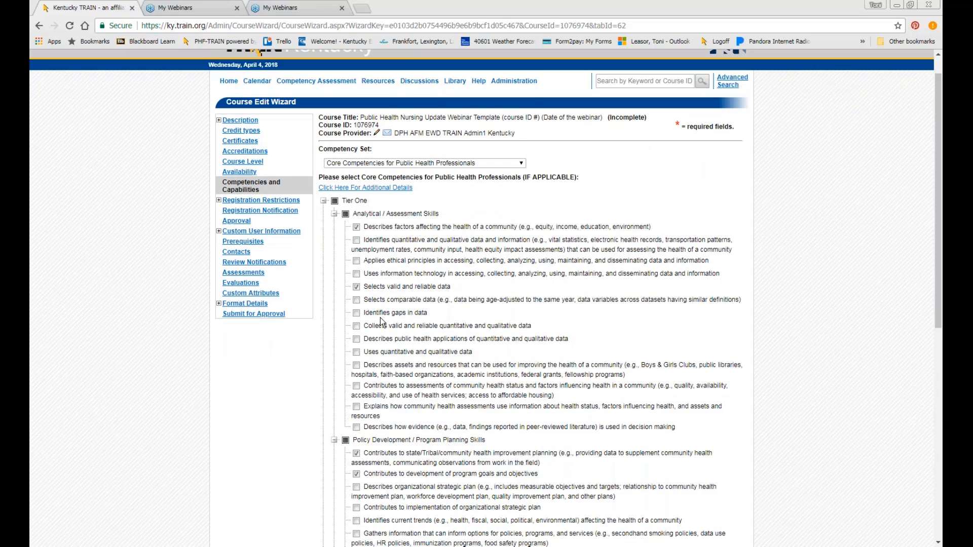
{"action": "scroll", "coordinate": [382, 320], "scroll_direction": "down", "scroll_amount": 10}
{"action": "left_click", "coordinate": [369, 525]}
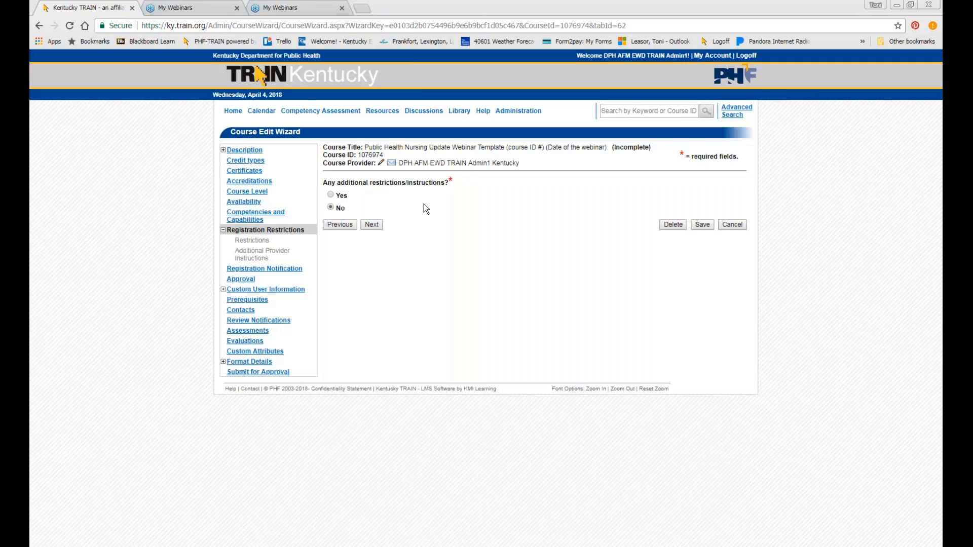
Step: Keep the course without additional restrictions or a registration e-mail attachment and continue to the approval settings
{"action": "left_click", "coordinate": [373, 226]}
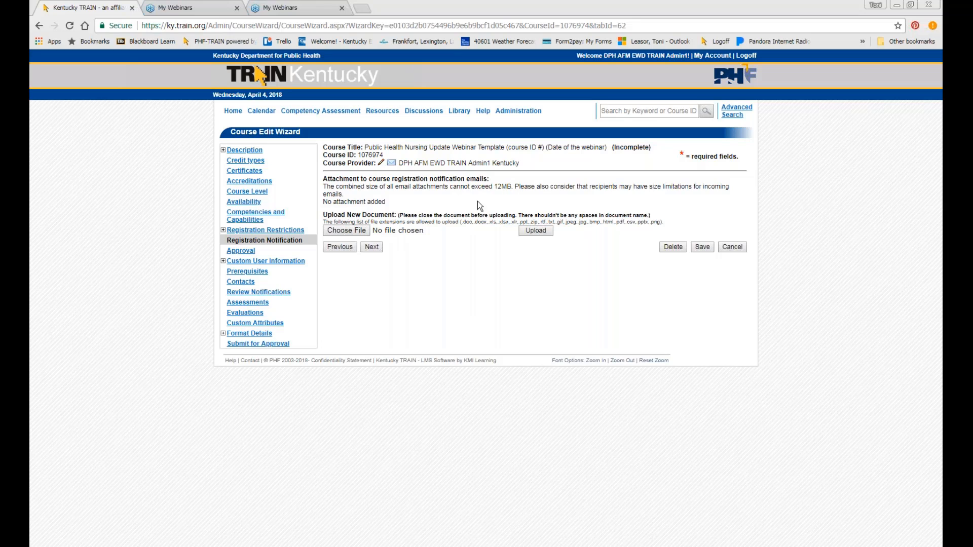
{"action": "left_click_drag", "start_coordinate": [513, 186], "coordinate": [324, 146]}
{"action": "left_click_drag", "start_coordinate": [324, 193], "coordinate": [325, 185]}
{"action": "left_click", "coordinate": [365, 247]}
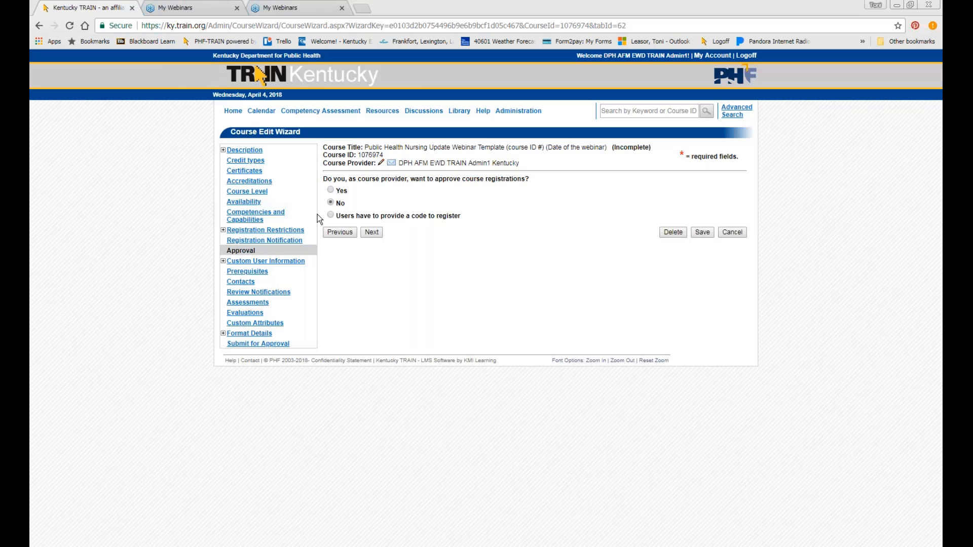
Step: Leave registration approval at No, choose No for collecting custom registration information, and continue past the prerequisites to the contacts
{"action": "left_click", "coordinate": [371, 232]}
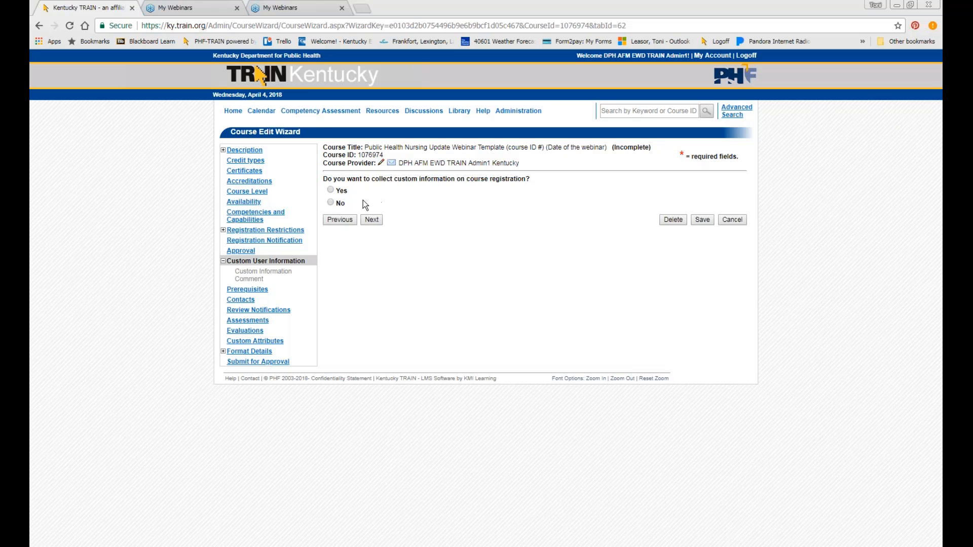
{"action": "left_click", "coordinate": [330, 203]}
{"action": "left_click", "coordinate": [372, 219]}
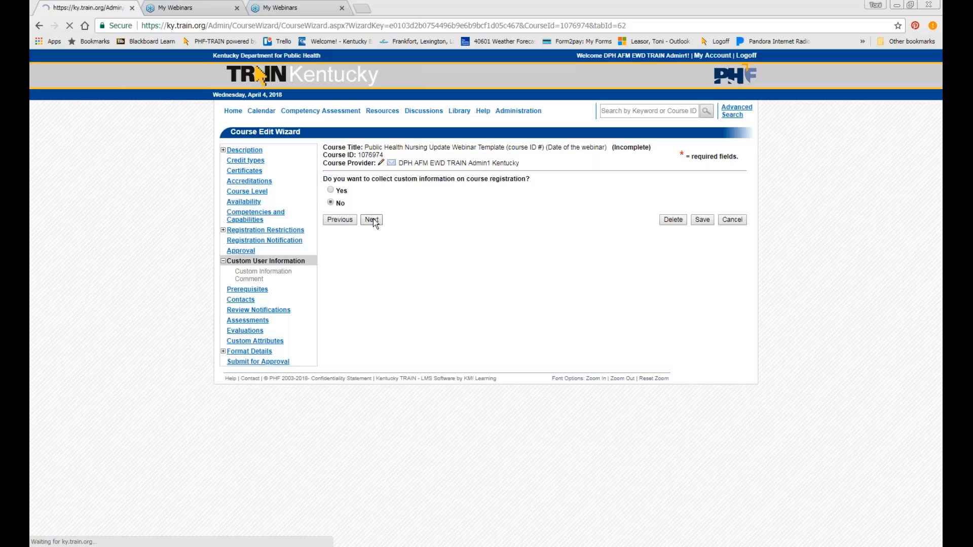
{"action": "left_click", "coordinate": [373, 237]}
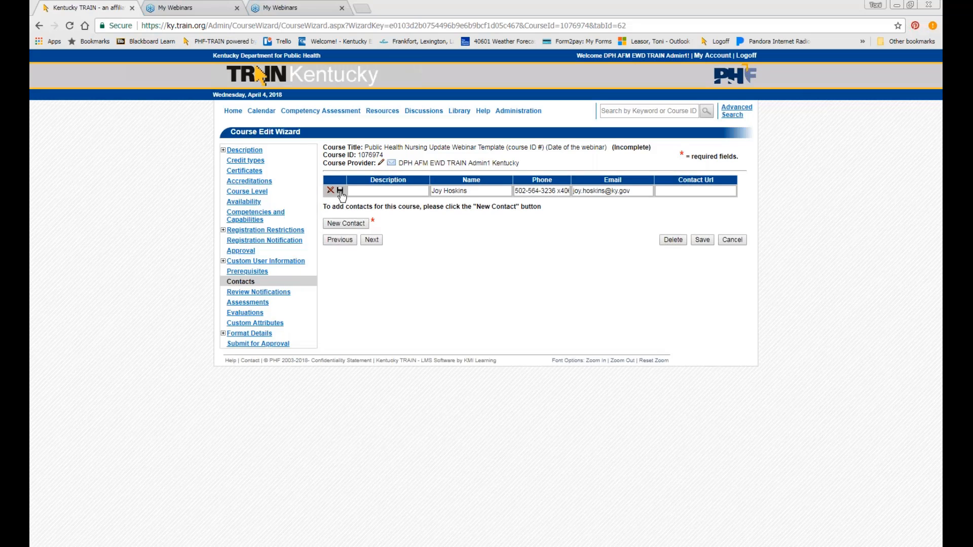
Step: Save the existing course contact, view the new contact form without adding anyone, and continue to the review notifications
{"action": "left_click", "coordinate": [340, 192]}
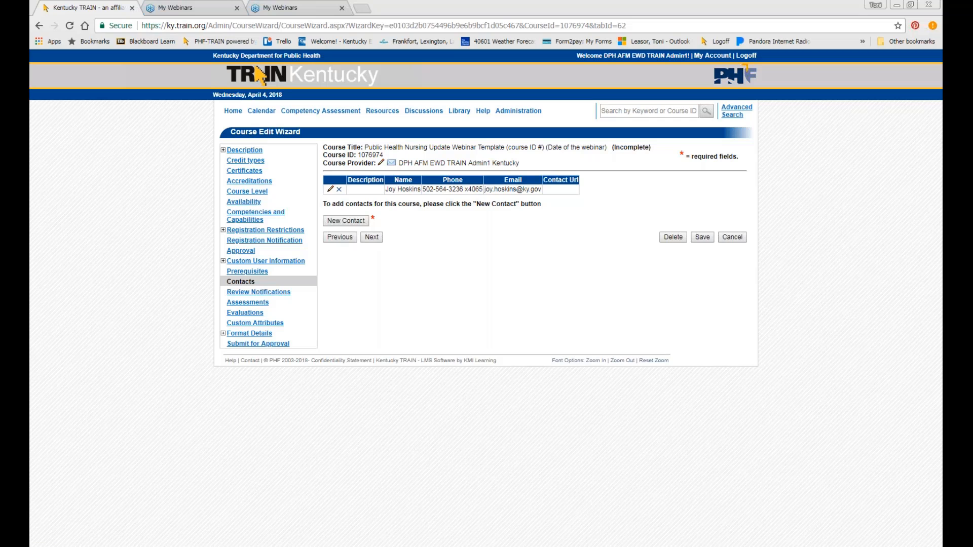
{"action": "left_click", "coordinate": [336, 220]}
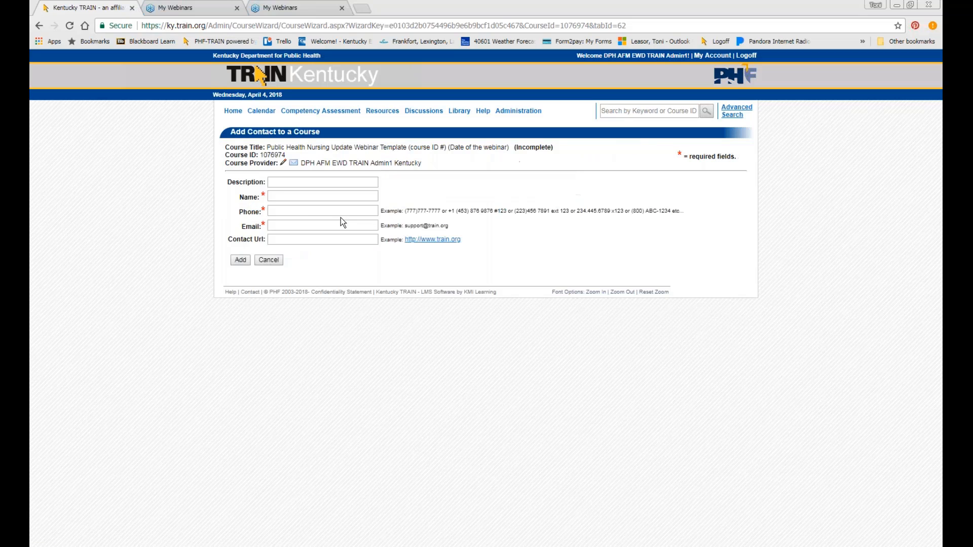
{"action": "left_click", "coordinate": [266, 260]}
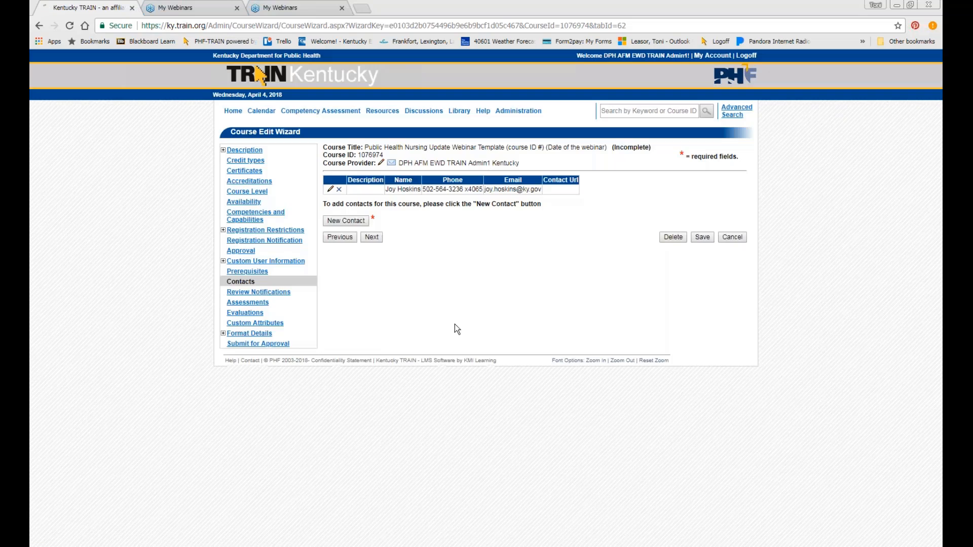
{"action": "left_click", "coordinate": [370, 238]}
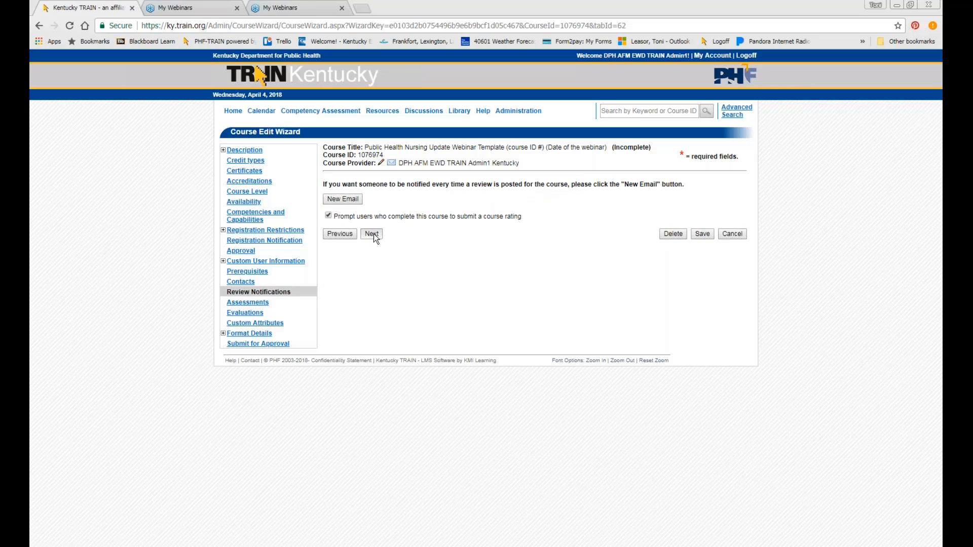
Step: Leave the review notifications, assessments and evaluations as preset, keep the cost at 0.00, and continue to the online course details
{"action": "left_click", "coordinate": [373, 233]}
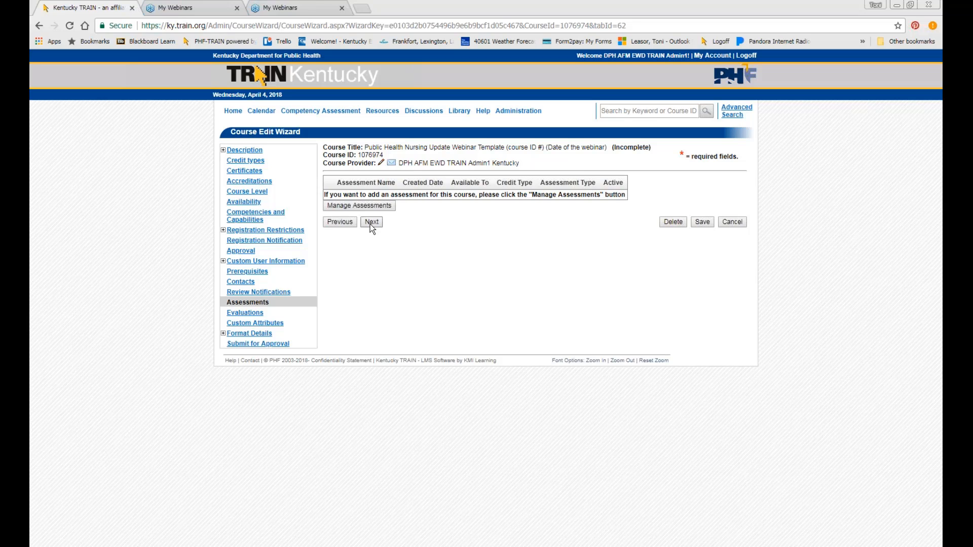
{"action": "left_click", "coordinate": [371, 224]}
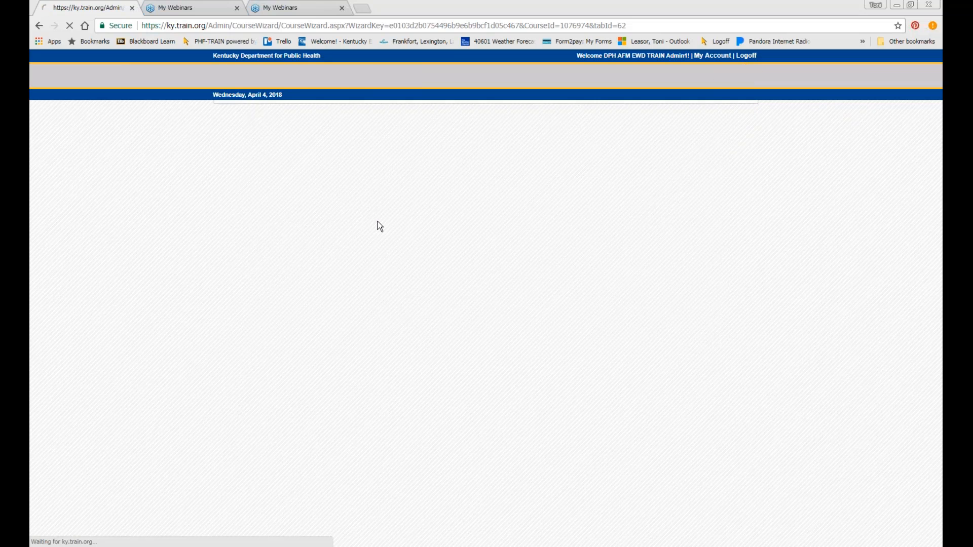
{"action": "left_click", "coordinate": [371, 357]}
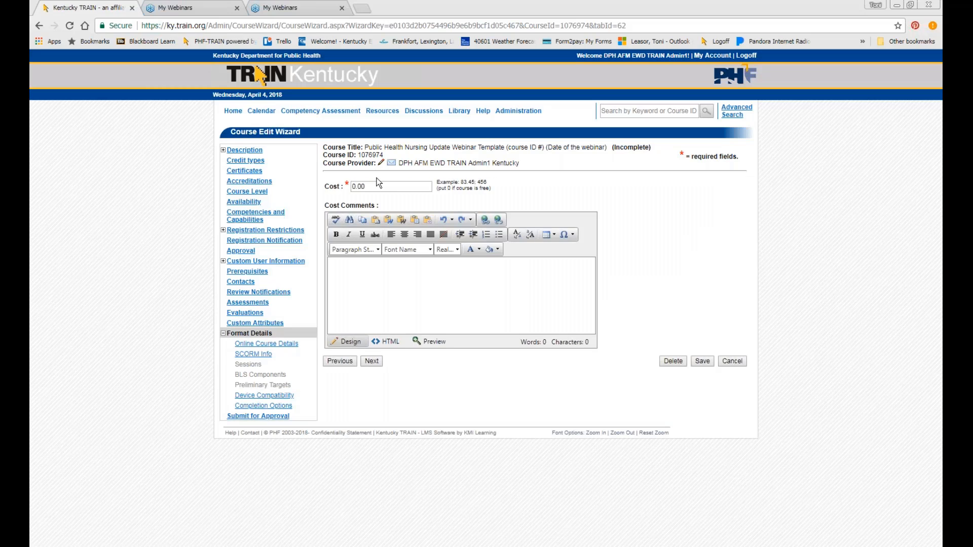
{"action": "left_click", "coordinate": [372, 361]}
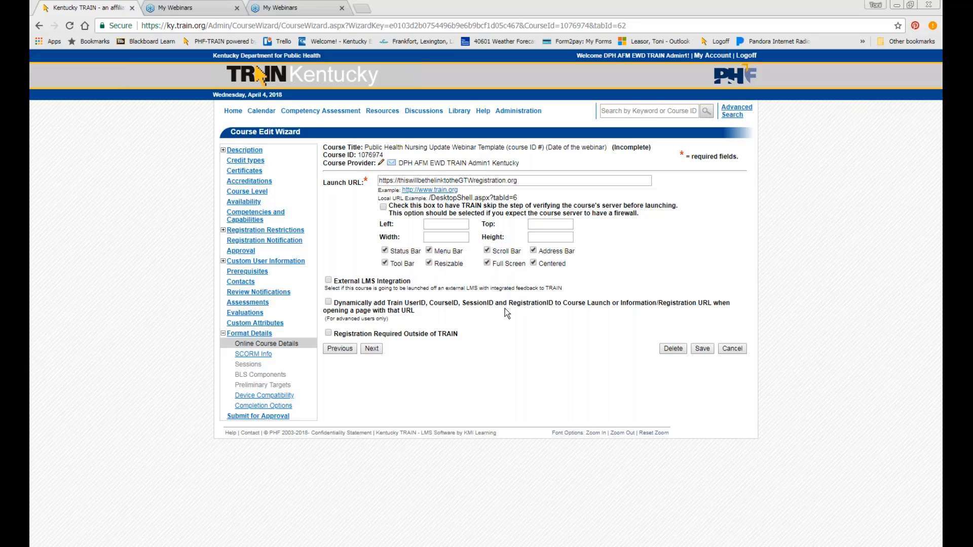
Step: Keep the placeholder launch URL, the non-SCORM setting and all course devices selected, and continue to the completion options
{"action": "left_click", "coordinate": [371, 349]}
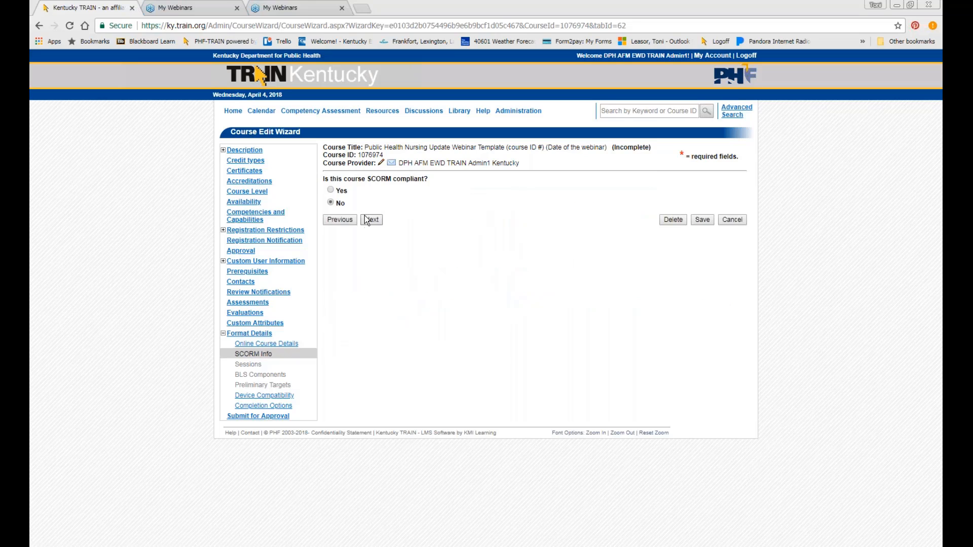
{"action": "left_click", "coordinate": [370, 224]}
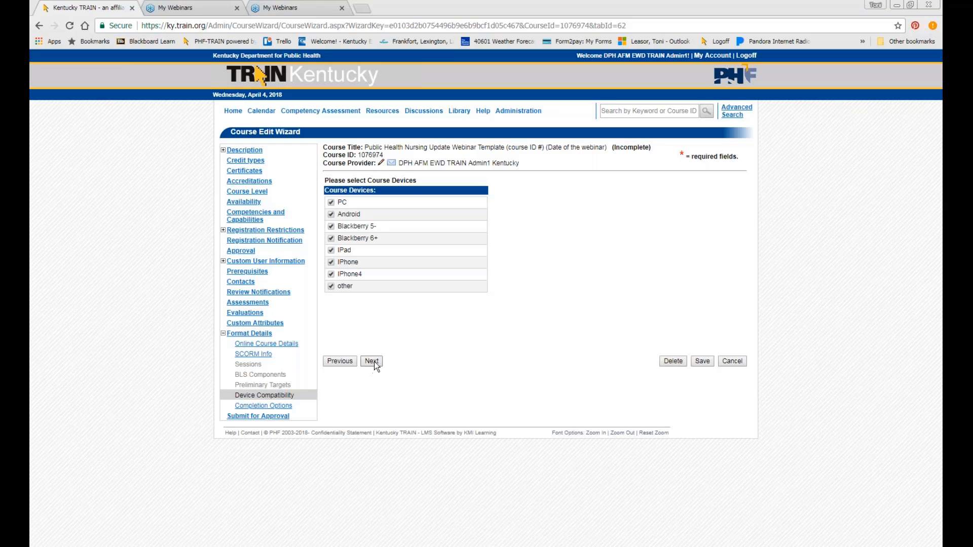
{"action": "left_click", "coordinate": [371, 361]}
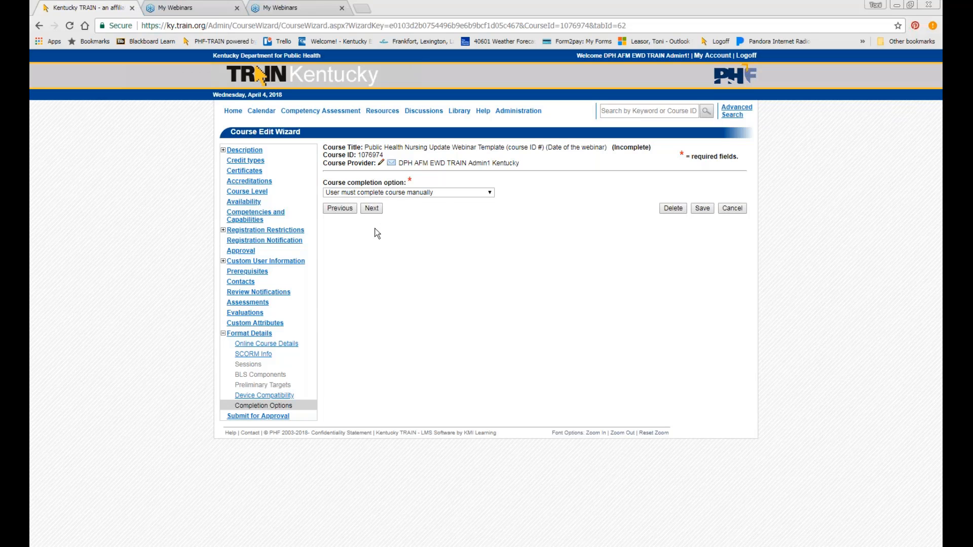
Step: Keep the option that the user must complete the course manually, submit the course for approval, and acknowledge the submission
{"action": "left_click", "coordinate": [367, 207]}
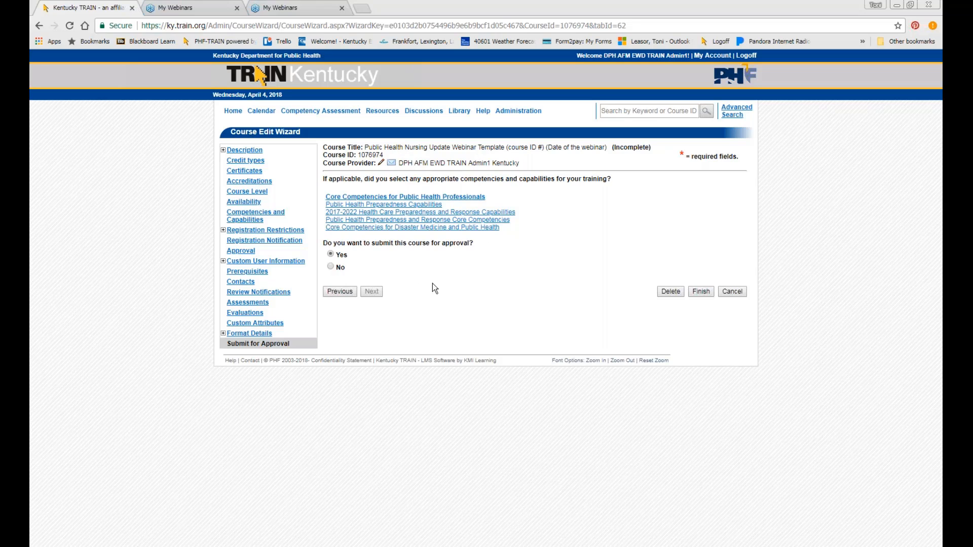
{"action": "left_click", "coordinate": [696, 295]}
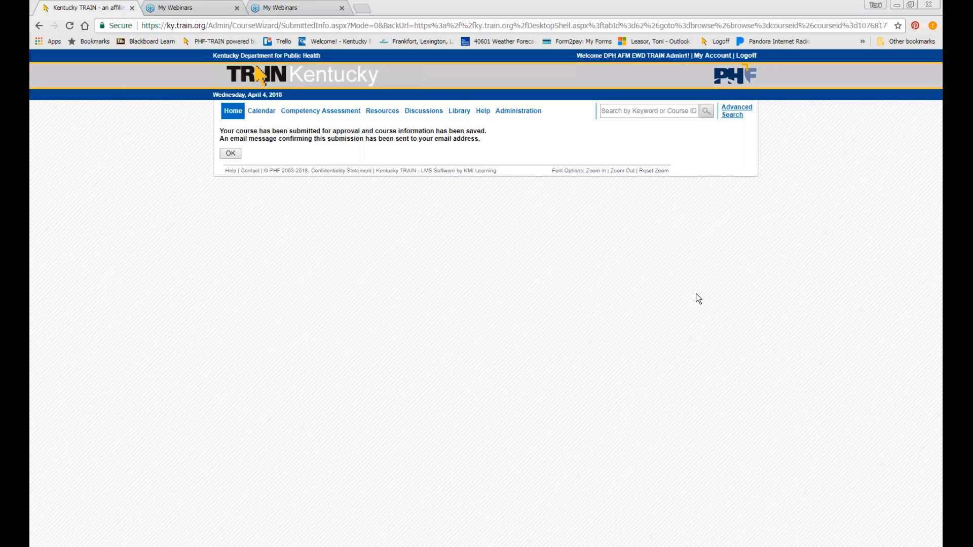
{"action": "left_click", "coordinate": [231, 153]}
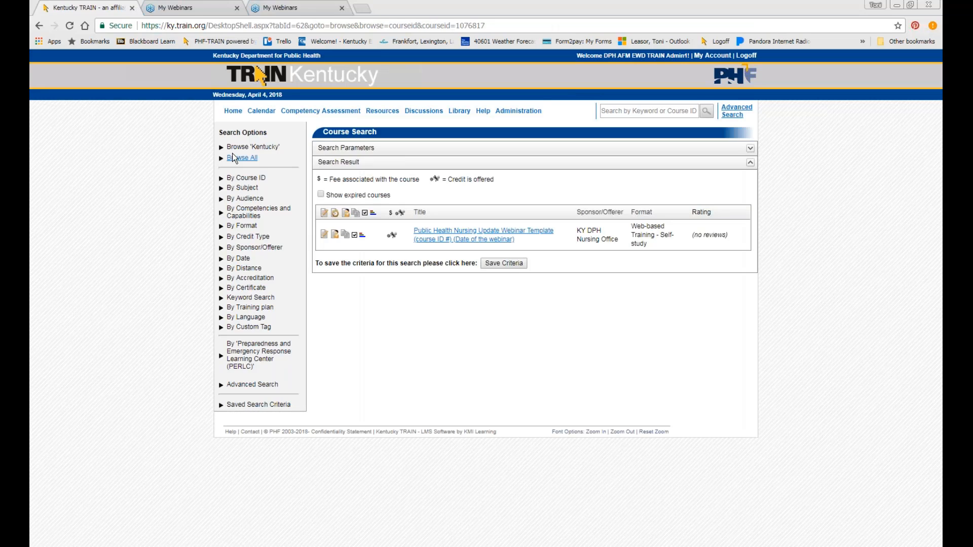
Step: Open the administrative course list
{"action": "left_click", "coordinate": [515, 114]}
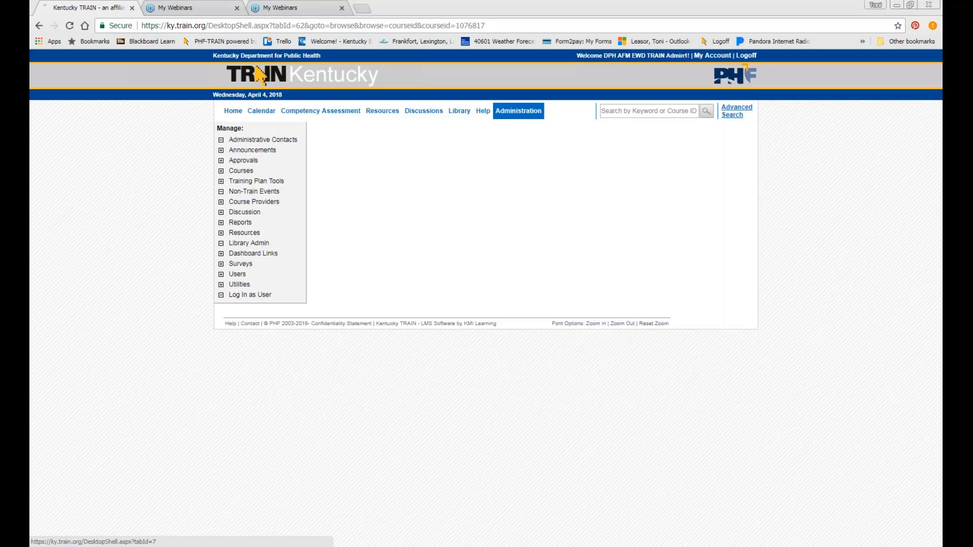
{"action": "left_click", "coordinate": [241, 173]}
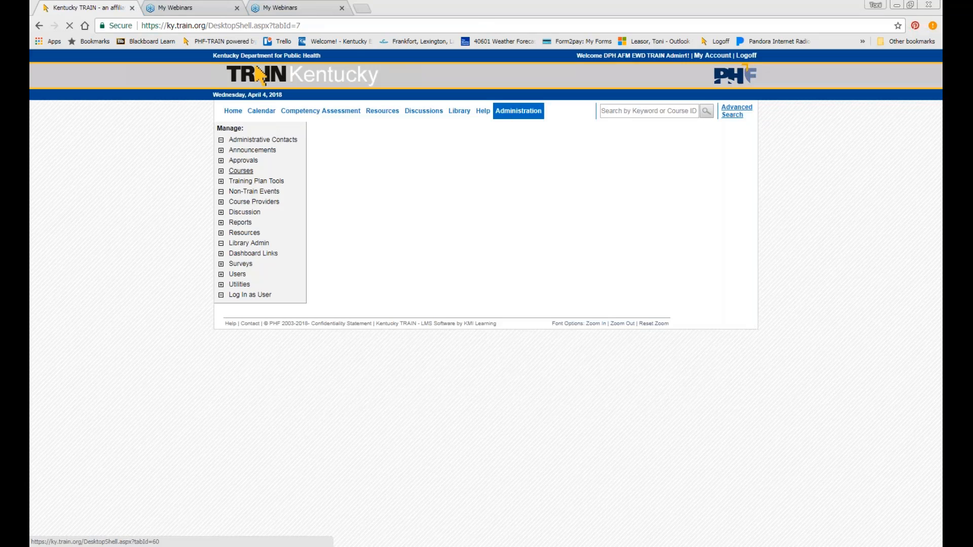
{"action": "left_click", "coordinate": [247, 183]}
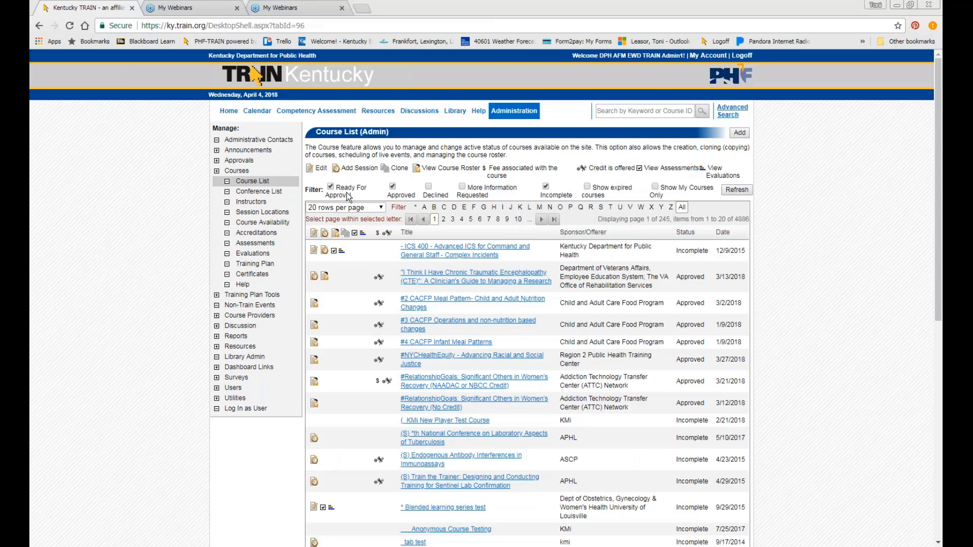
Step: Filter the course list to only the administrator's own courses that are ready for approval
{"action": "left_click", "coordinate": [393, 187]}
{"action": "left_click", "coordinate": [546, 186]}
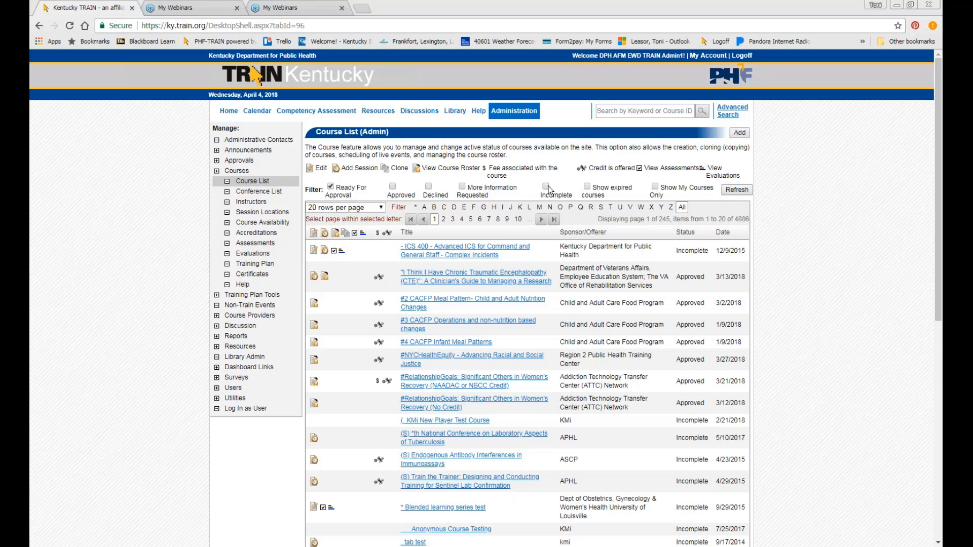
{"action": "left_click", "coordinate": [657, 188]}
{"action": "left_click", "coordinate": [737, 190]}
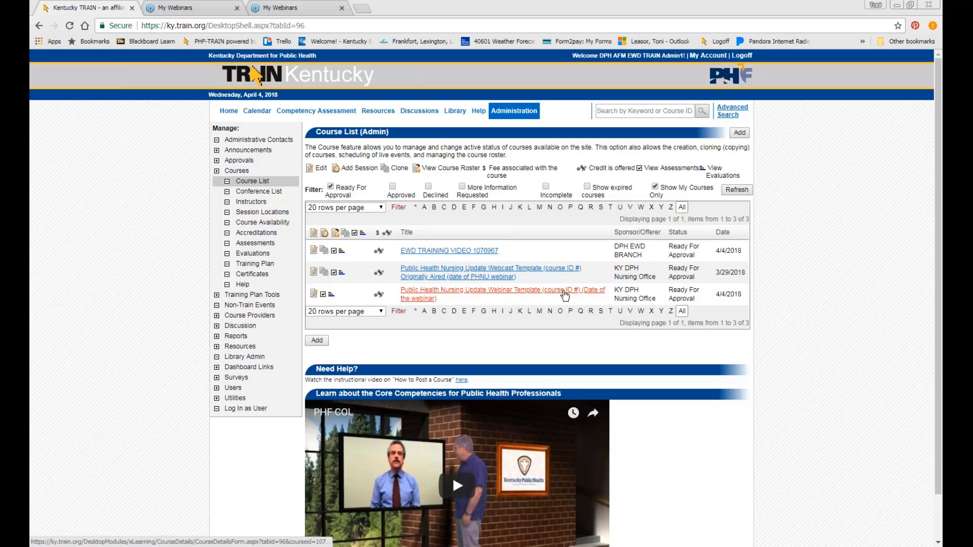
Step: Open the Public Health Nursing Update Webinar Template course for editing and change its title to "Public Health Nursing Update Webinar 1076974"
{"action": "left_click", "coordinate": [314, 294]}
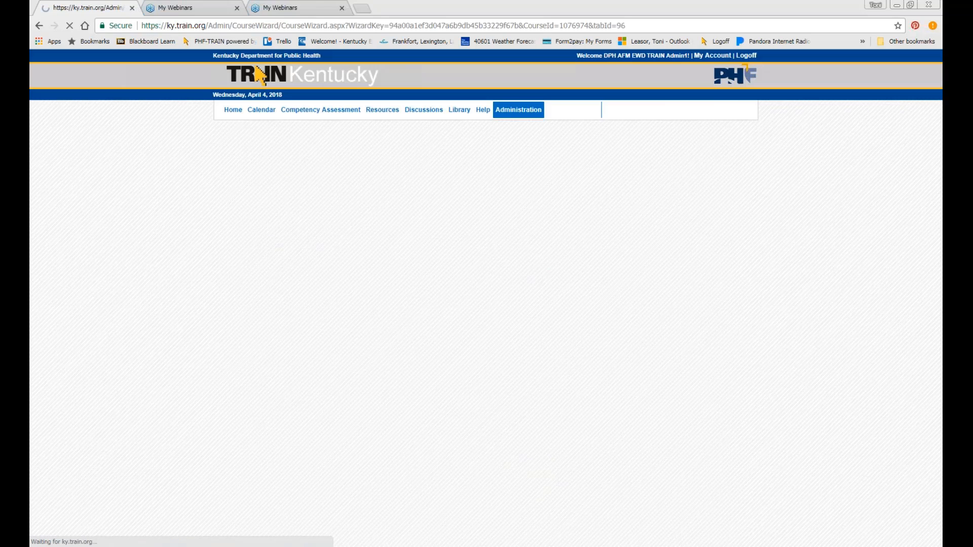
{"action": "left_click_drag", "start_coordinate": [647, 189], "coordinate": [517, 193]}
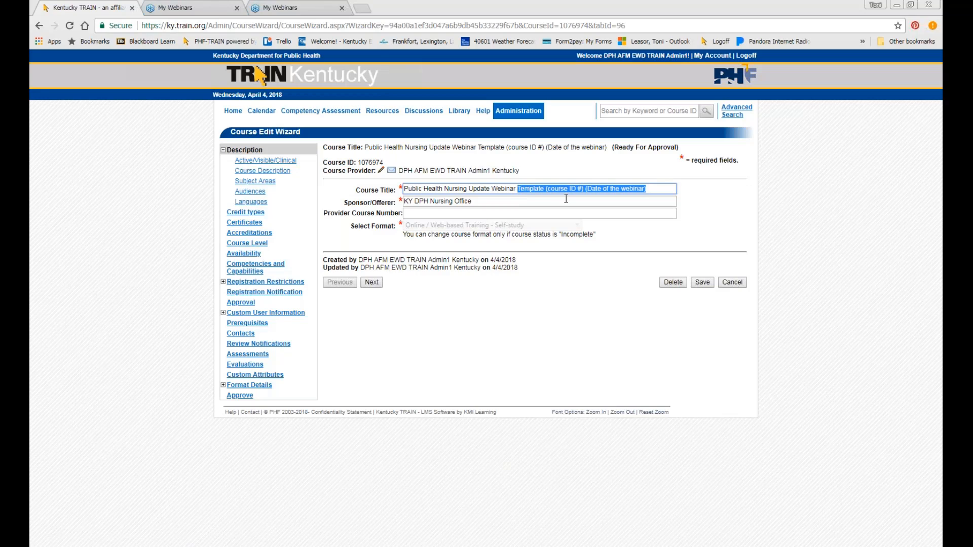
{"action": "type", "text": "107"}
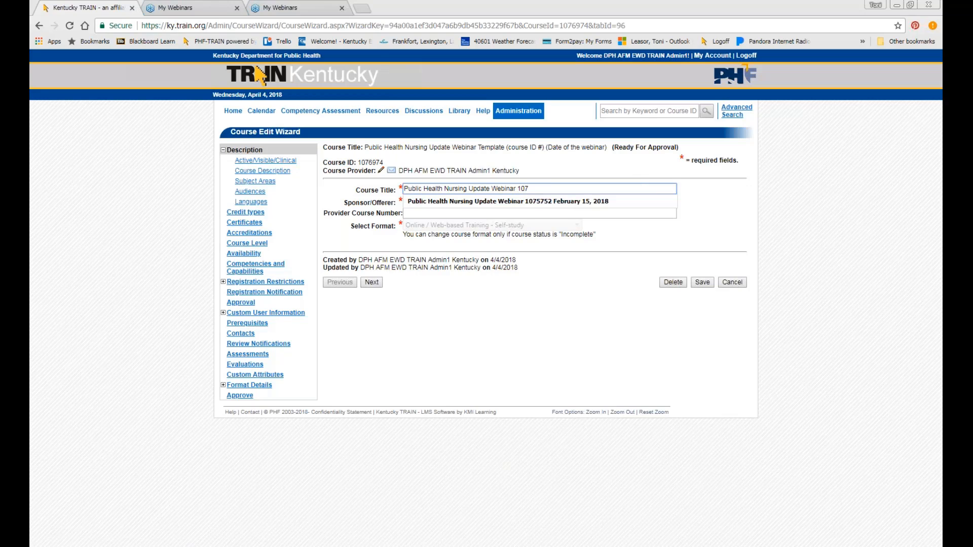
{"action": "type", "text": "69"}
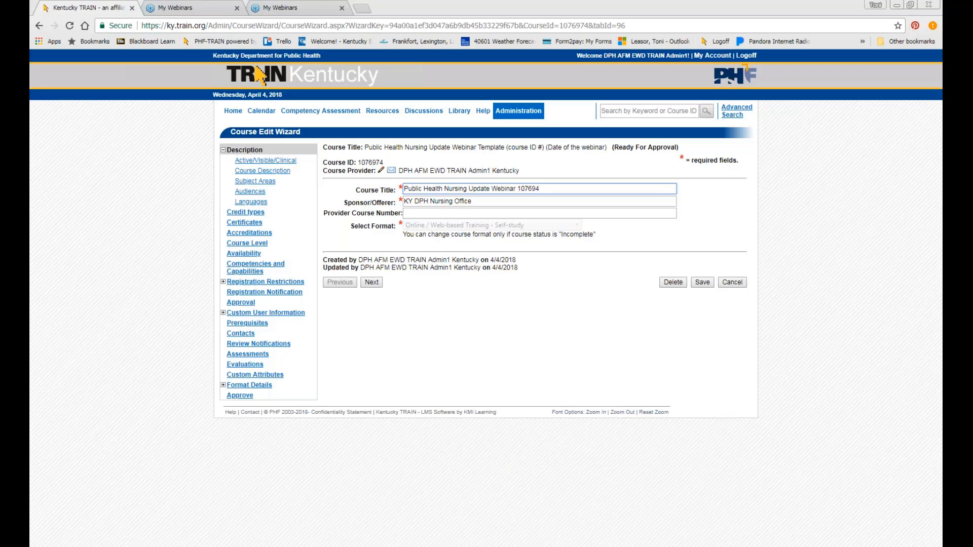
{"action": "type", "text": "74"}
{"action": "left_click", "coordinate": [562, 200]}
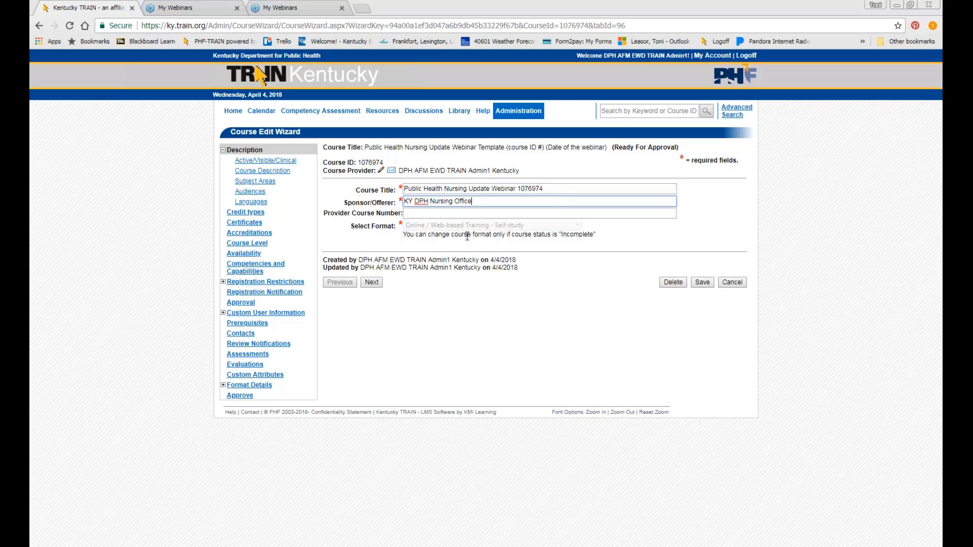
Step: Continue to the course's active, visibility and expiration settings, keep them as they are, and save the course
{"action": "left_click", "coordinate": [374, 283]}
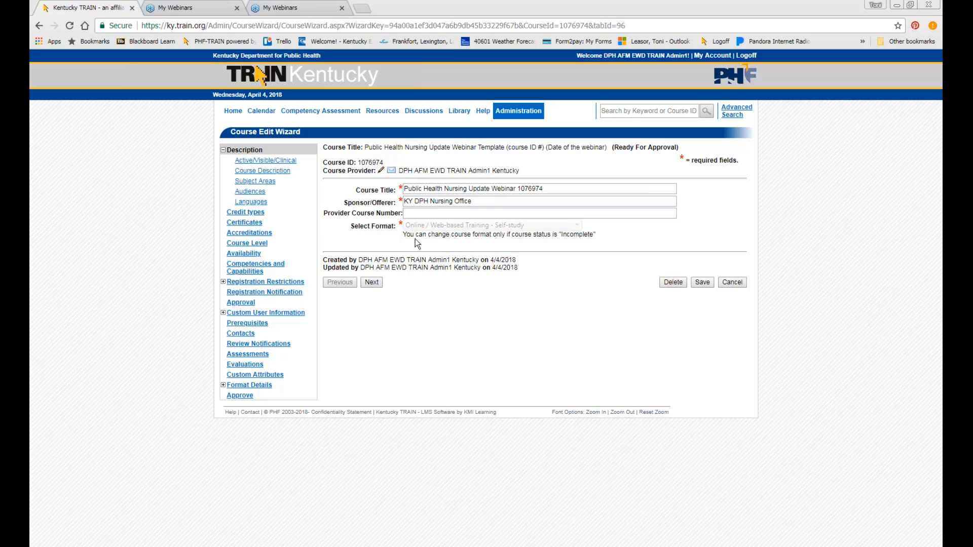
{"action": "left_click", "coordinate": [377, 283]}
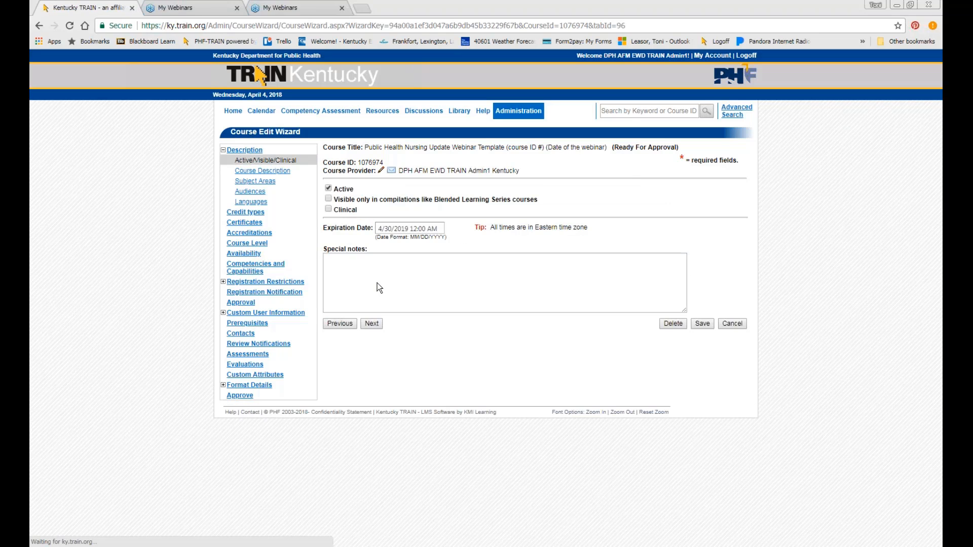
{"action": "left_click", "coordinate": [702, 324]}
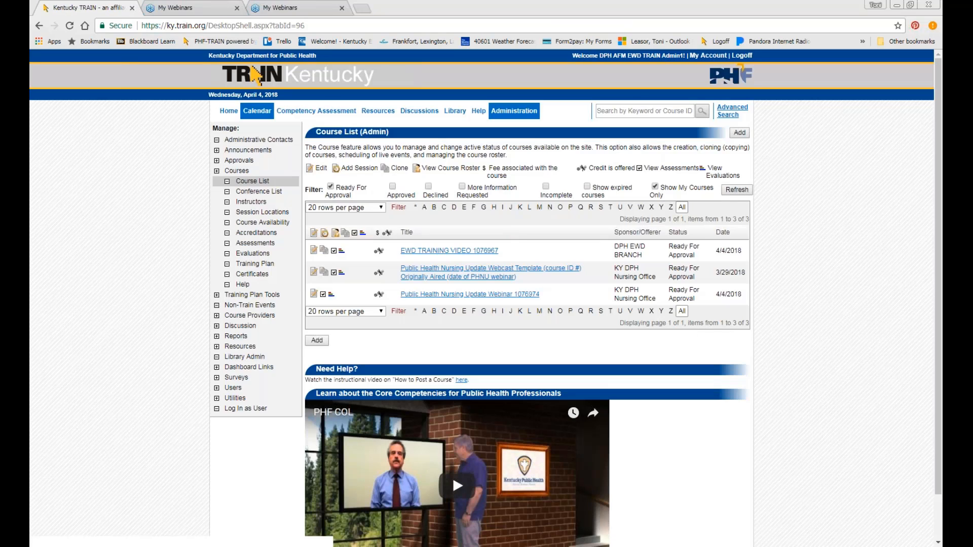
Step: Return to the home dashboard and open the pending approval items
{"action": "left_click", "coordinate": [228, 110]}
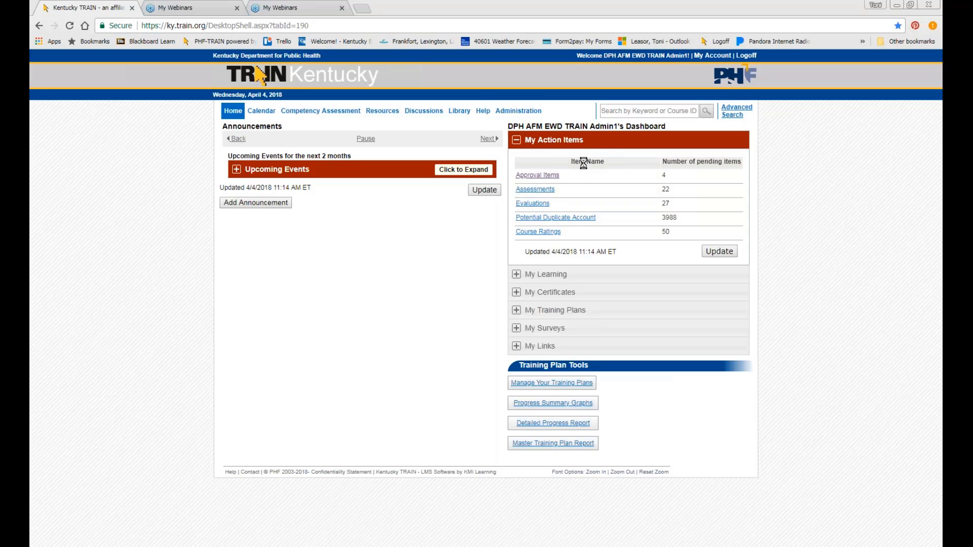
{"action": "left_click", "coordinate": [549, 177]}
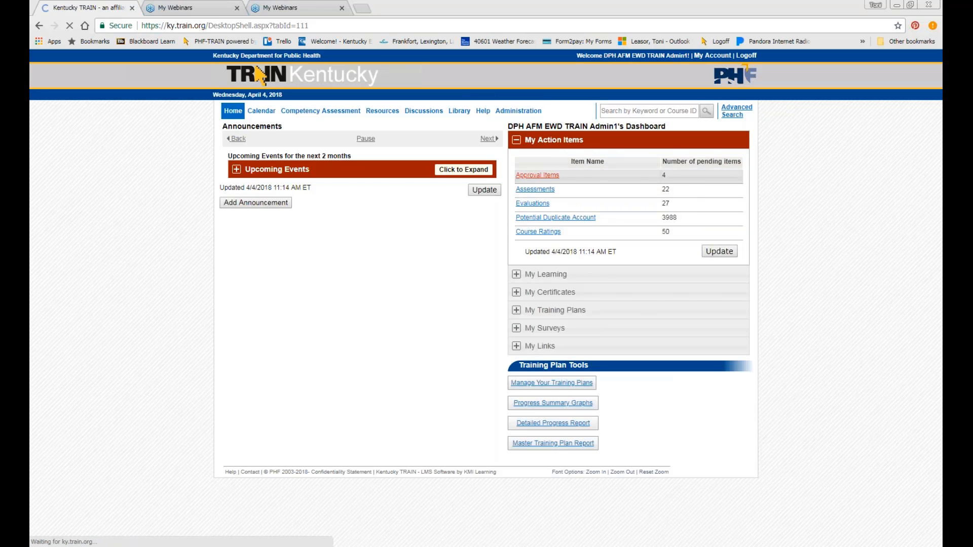